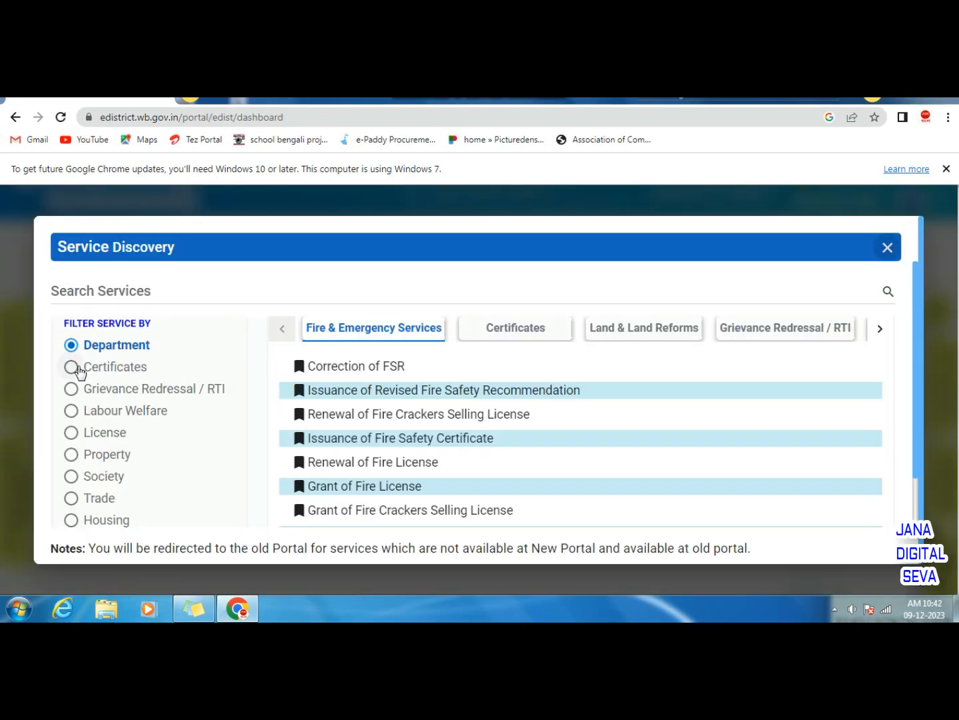
Step: Filter Service Discovery to Certificates, pick Income Certificate and accept its document requirements
left_click(72, 368)
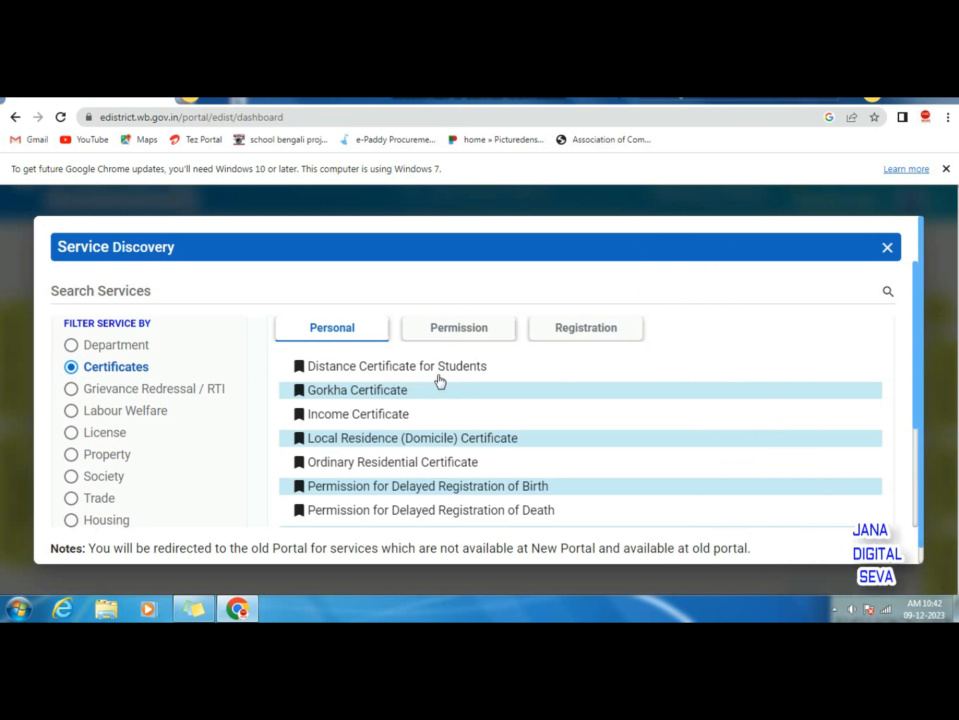
left_click(402, 379)
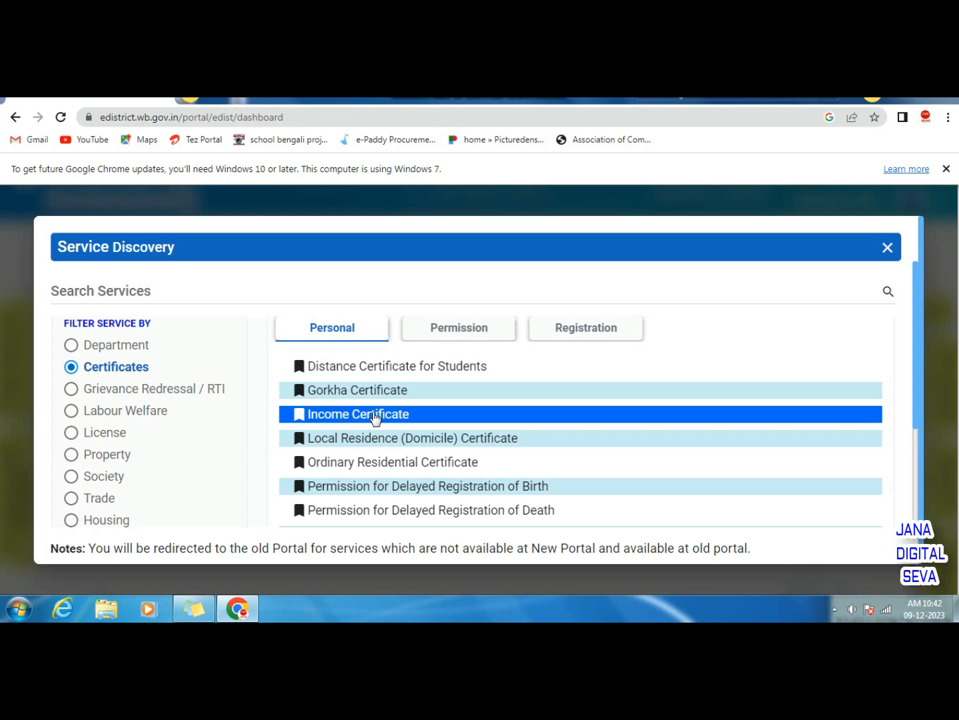
left_click(355, 420)
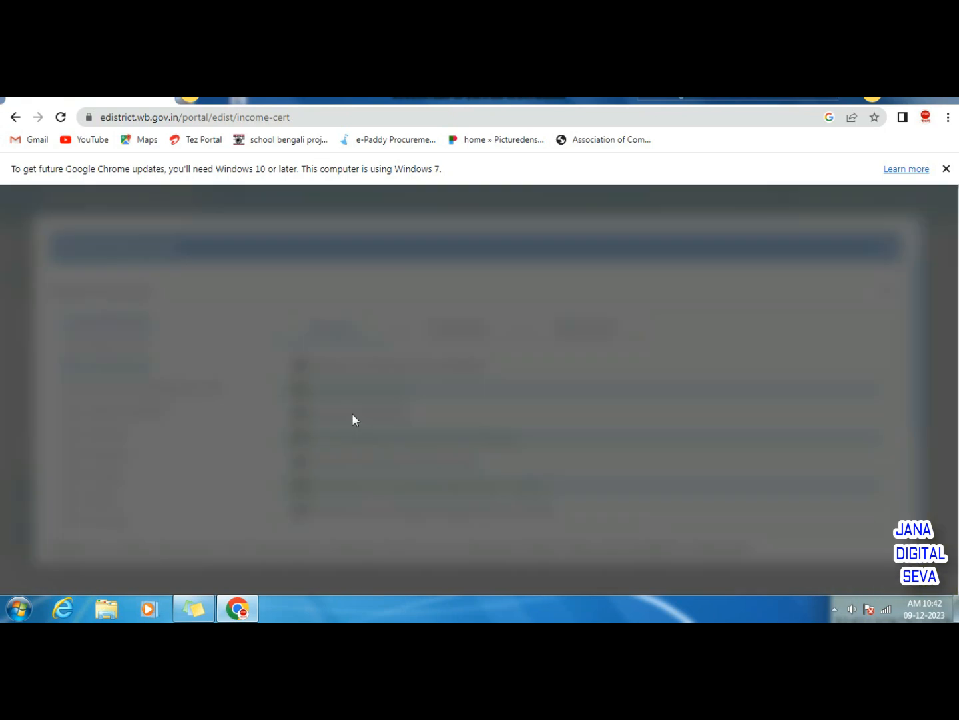
scroll(355, 420, "down", 1)
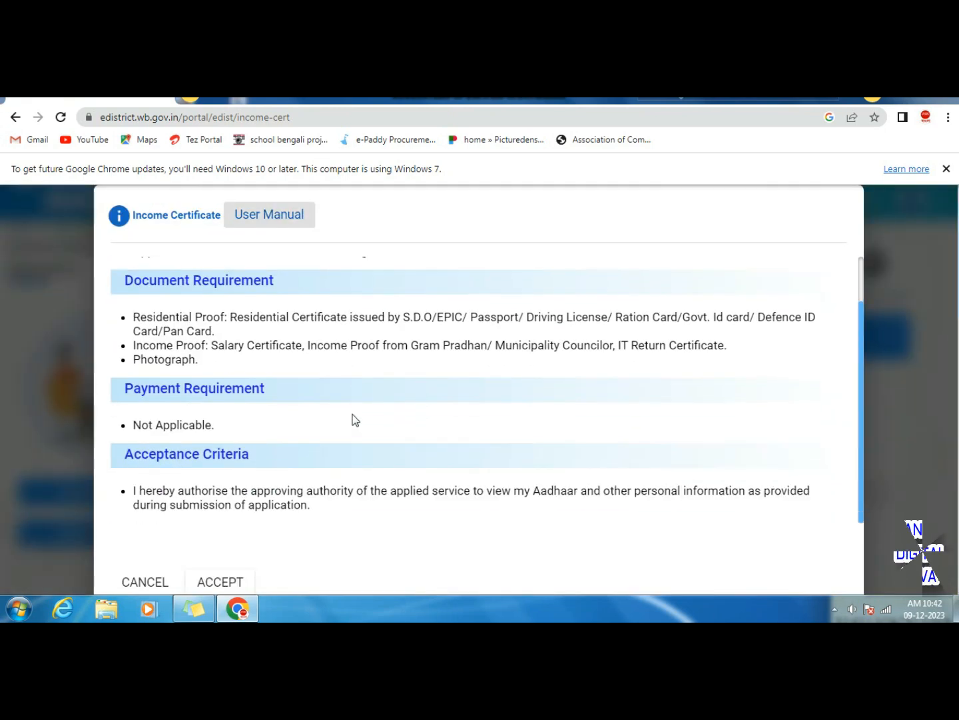
left_click(219, 581)
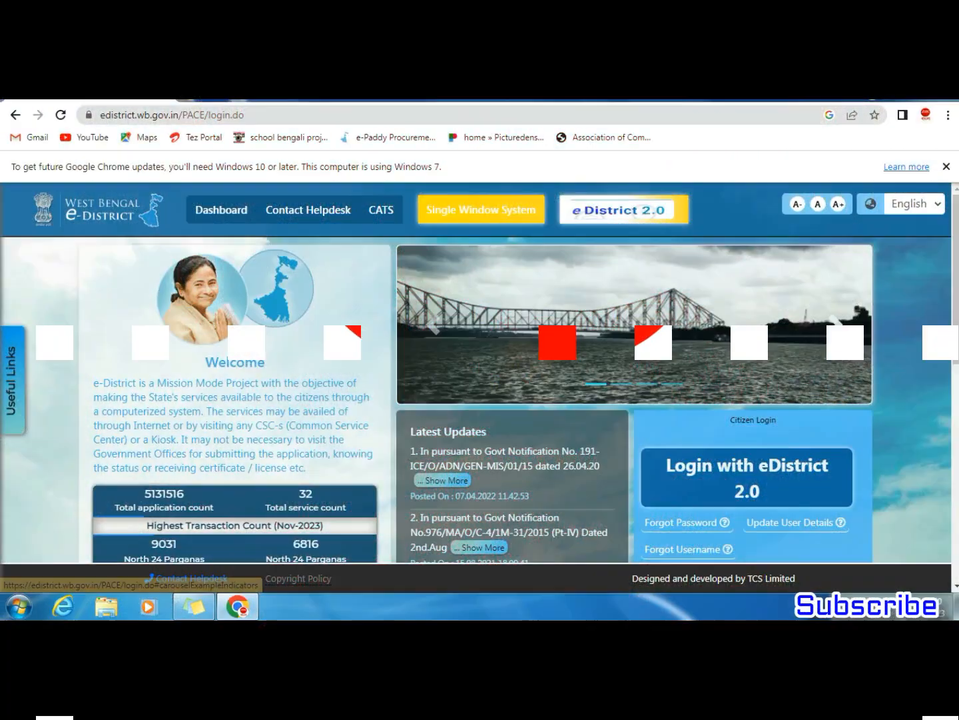
scroll(840, 343, "down", 1)
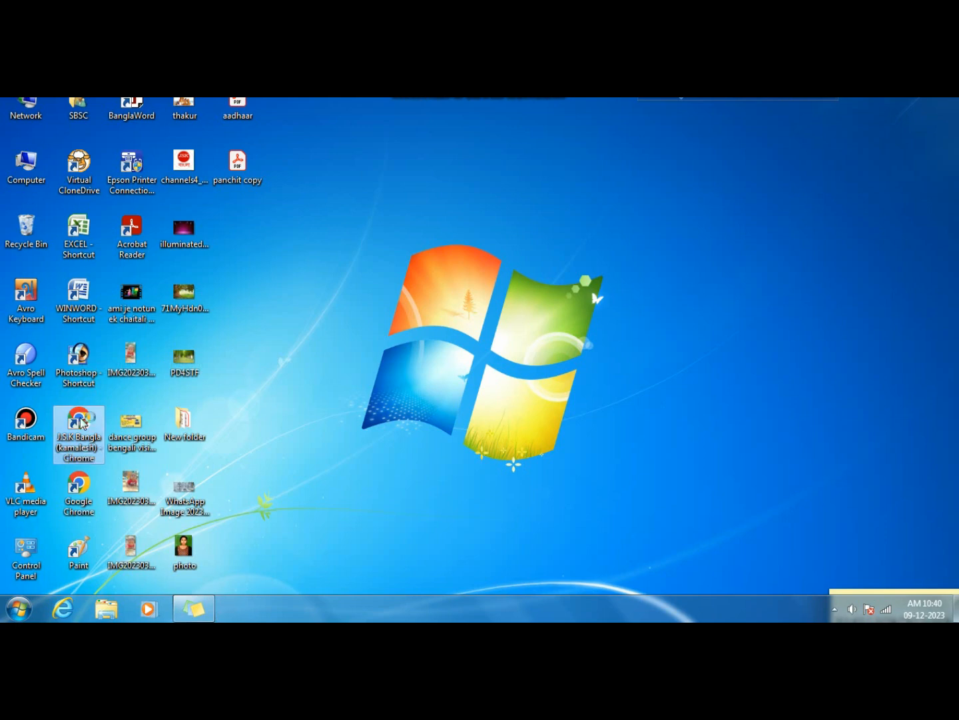
Step: Launch Chrome, Google 'e district' and open the West Bengal e-District result
double_click(80, 421)
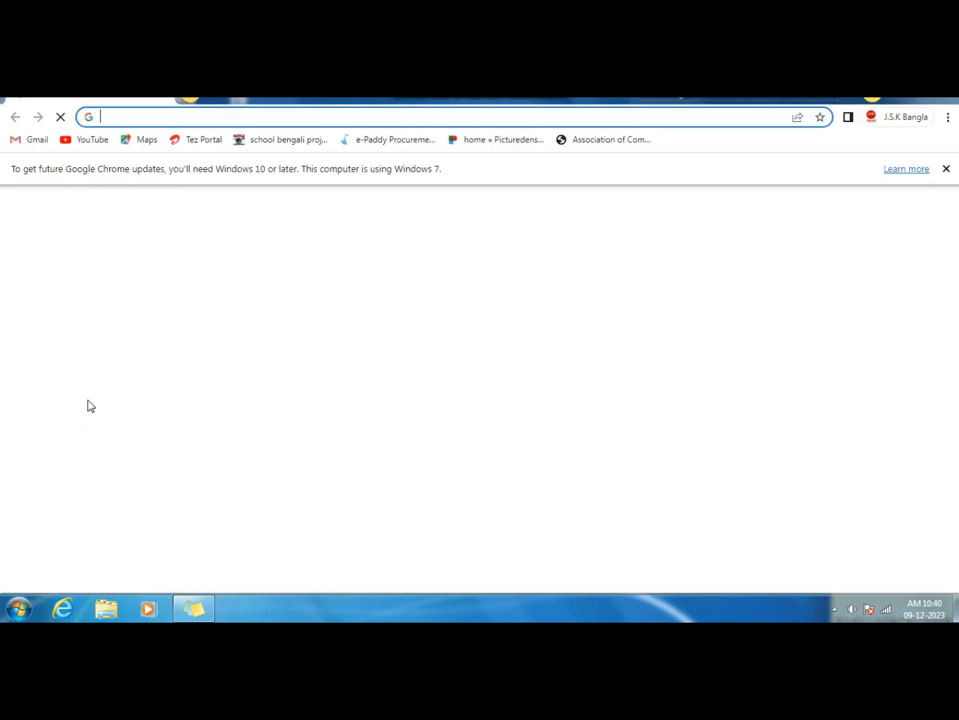
left_click(332, 408)
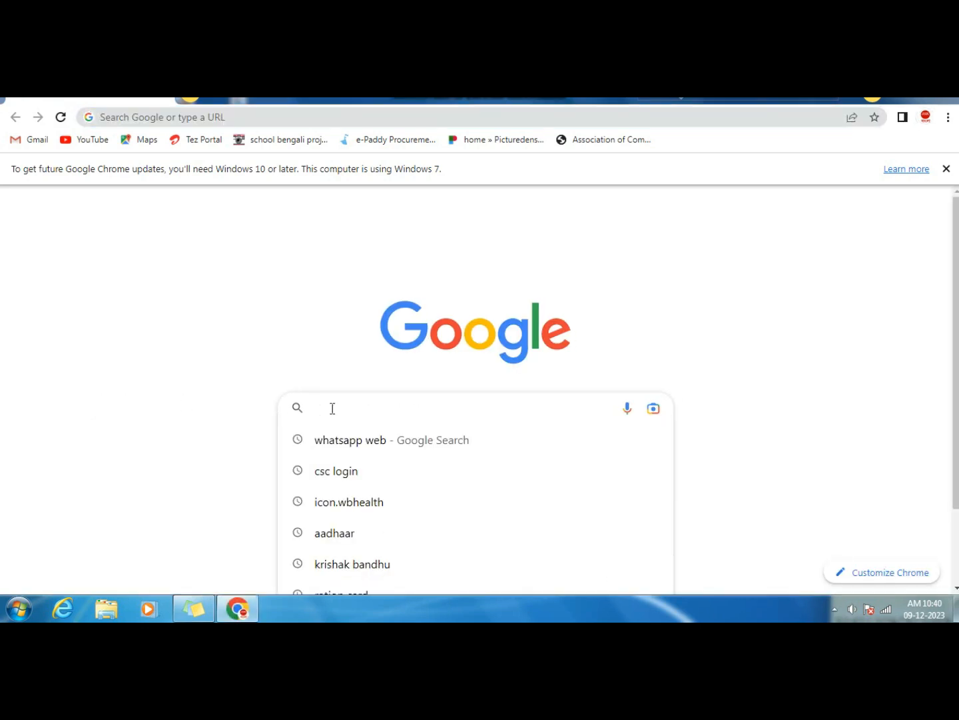
type("e")
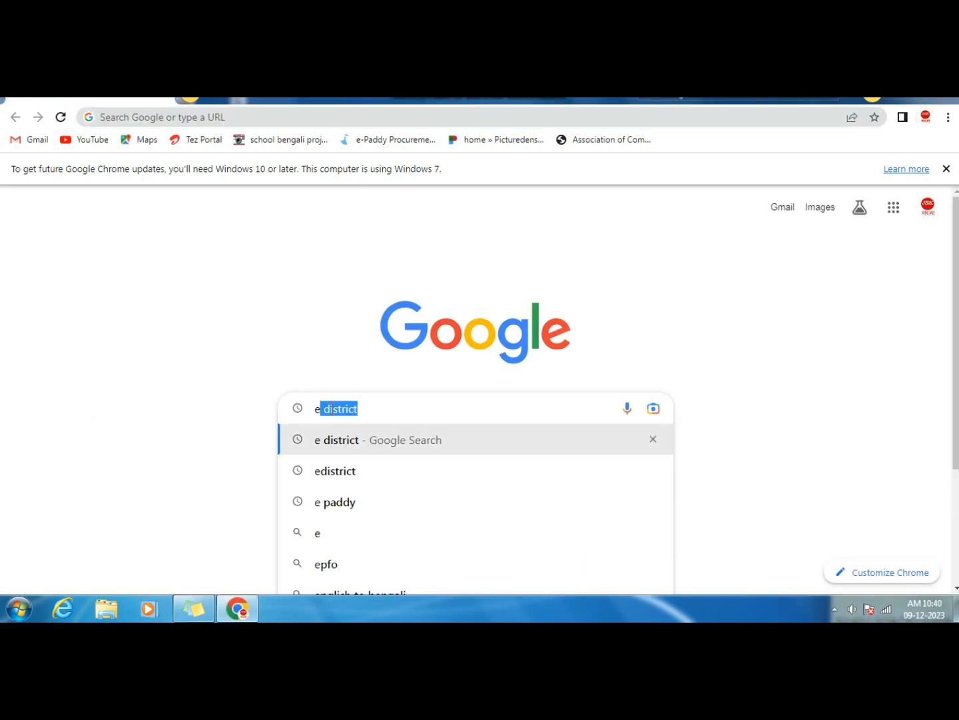
key("Return")
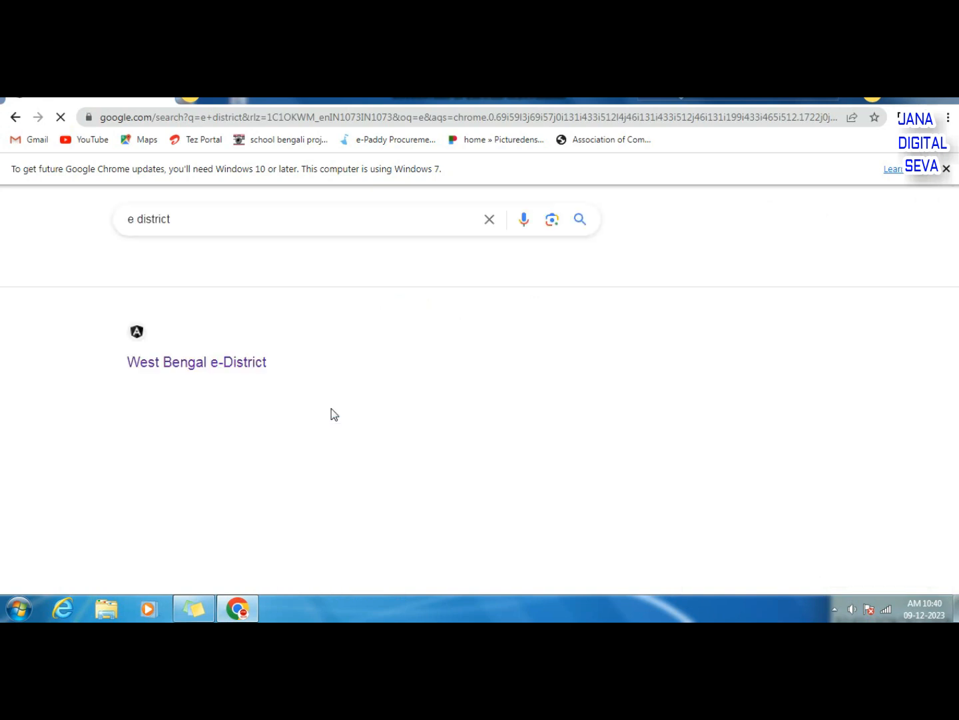
left_click(187, 368)
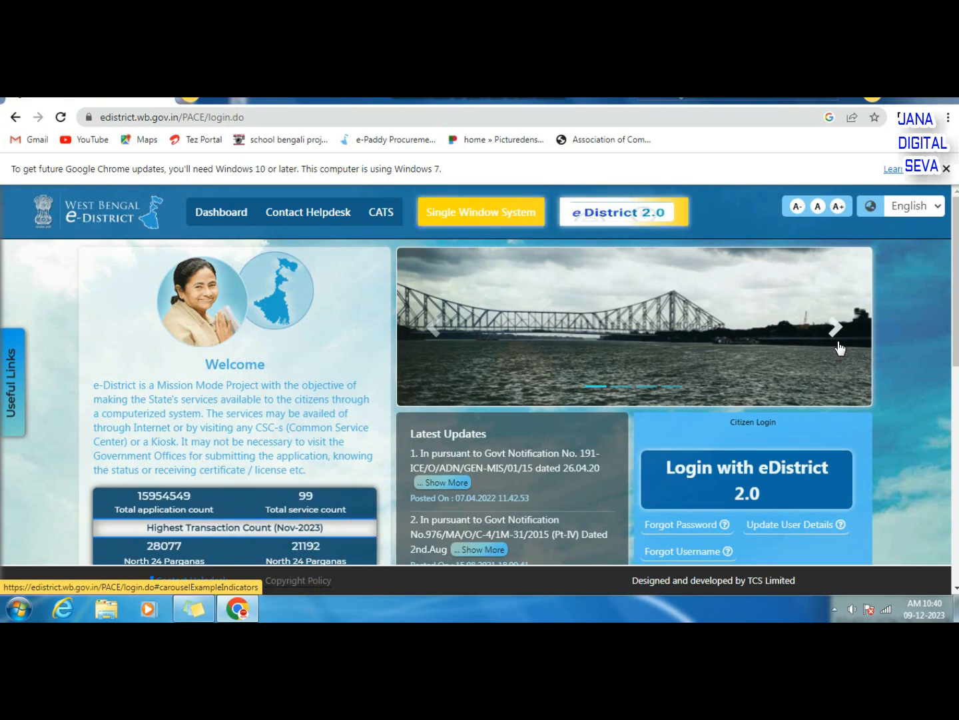
Step: Follow the 'Login with eDistrict 2.0' link from the old e-District homepage
scroll(838, 344, "down", 1)
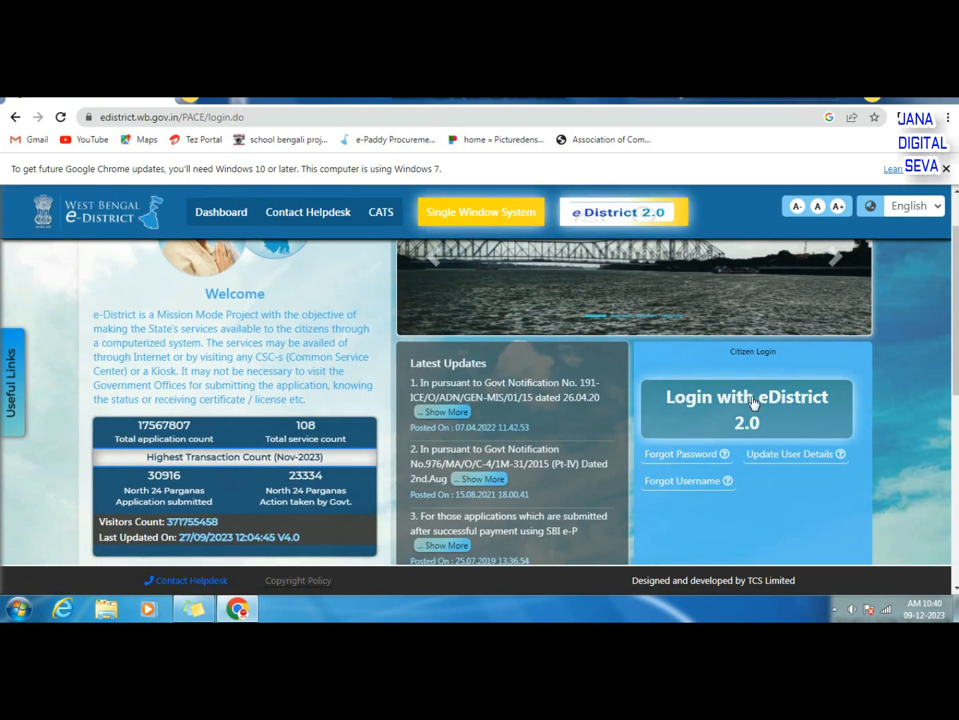
scroll(784, 412, "up", 1)
scroll(785, 412, "up", 1)
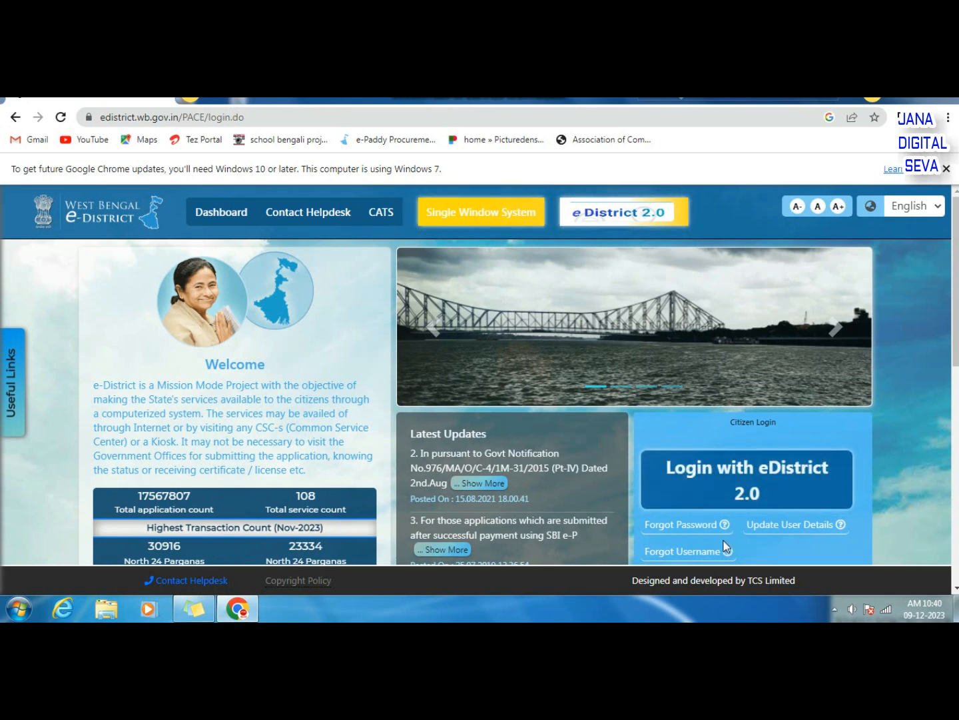
scroll(727, 520, "down", 2)
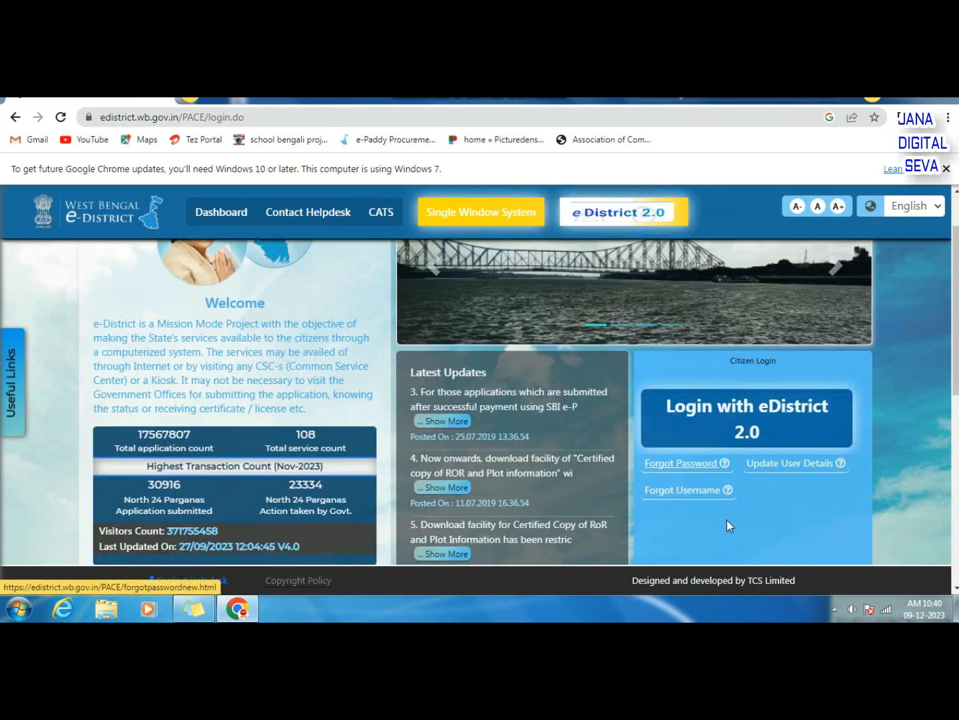
left_click(743, 402)
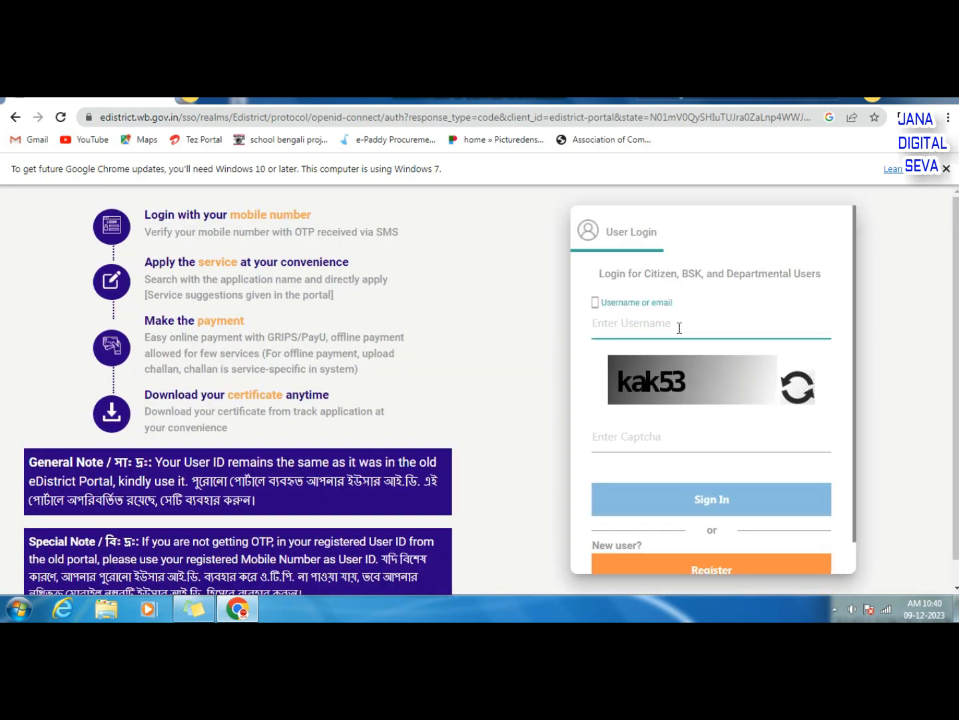
Step: Enter the account username and the captcha on the eDistrict 2.0 login page
scroll(679, 330, "down", 1)
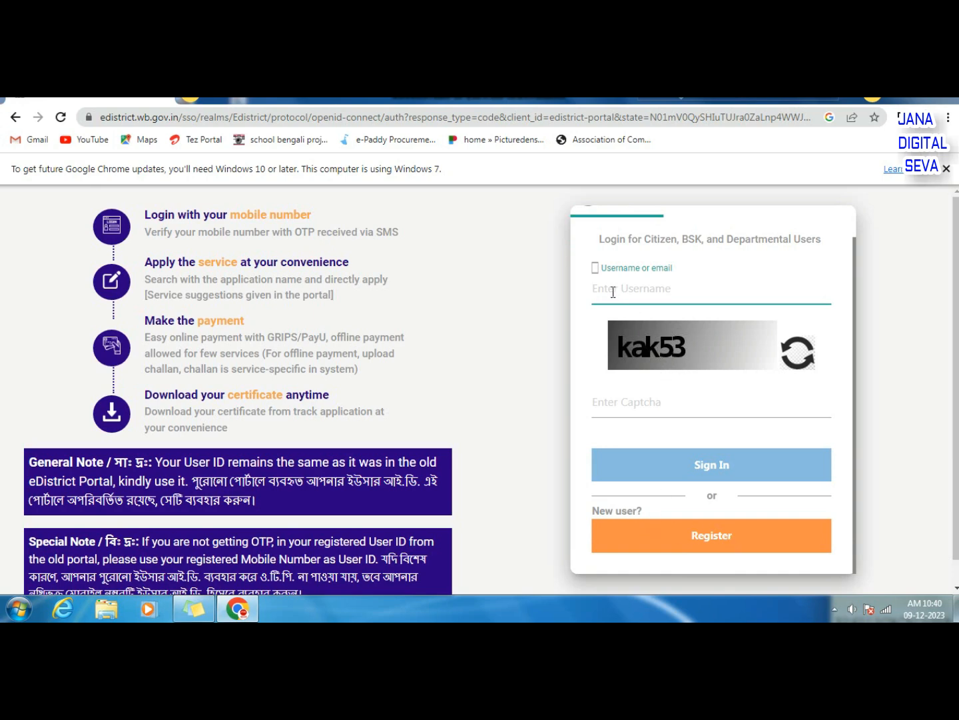
scroll(614, 292, "up", 1)
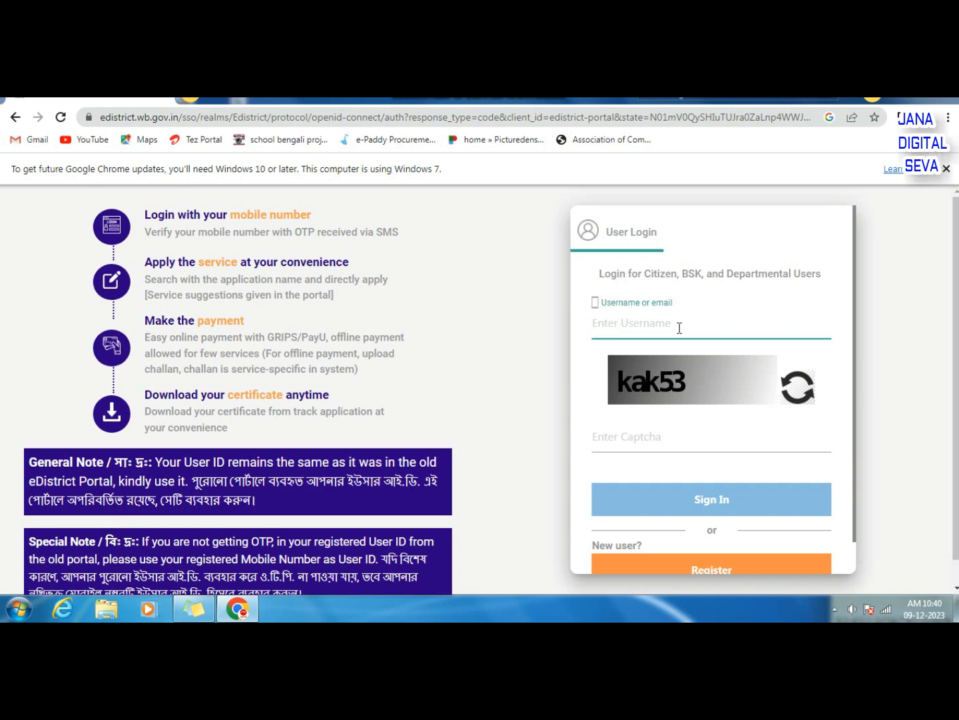
scroll(680, 328, "down", 1)
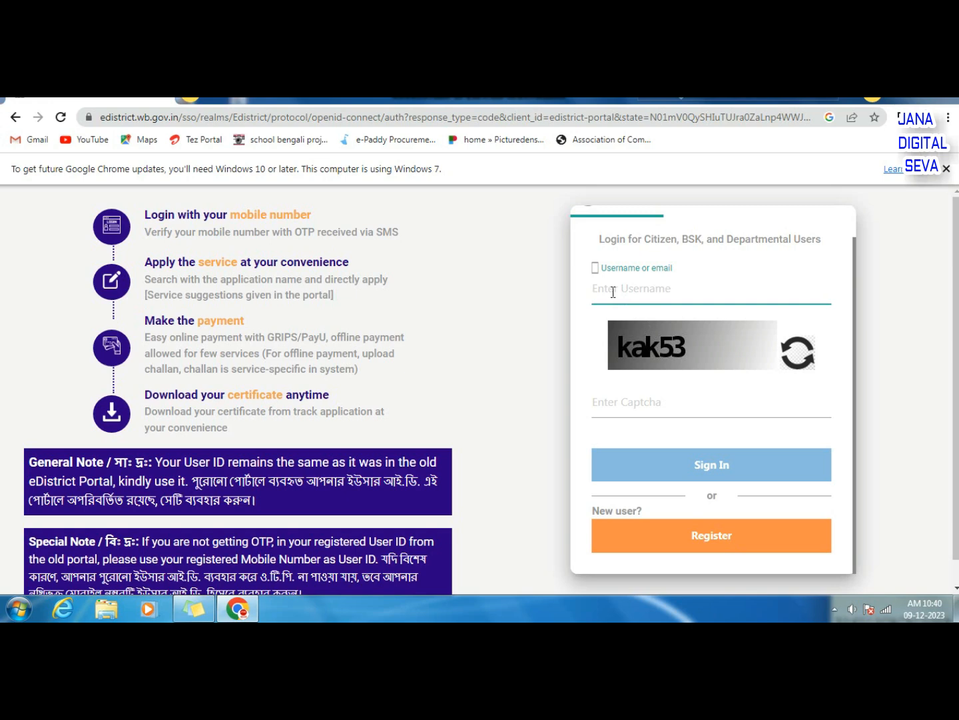
scroll(680, 324, "up", 1)
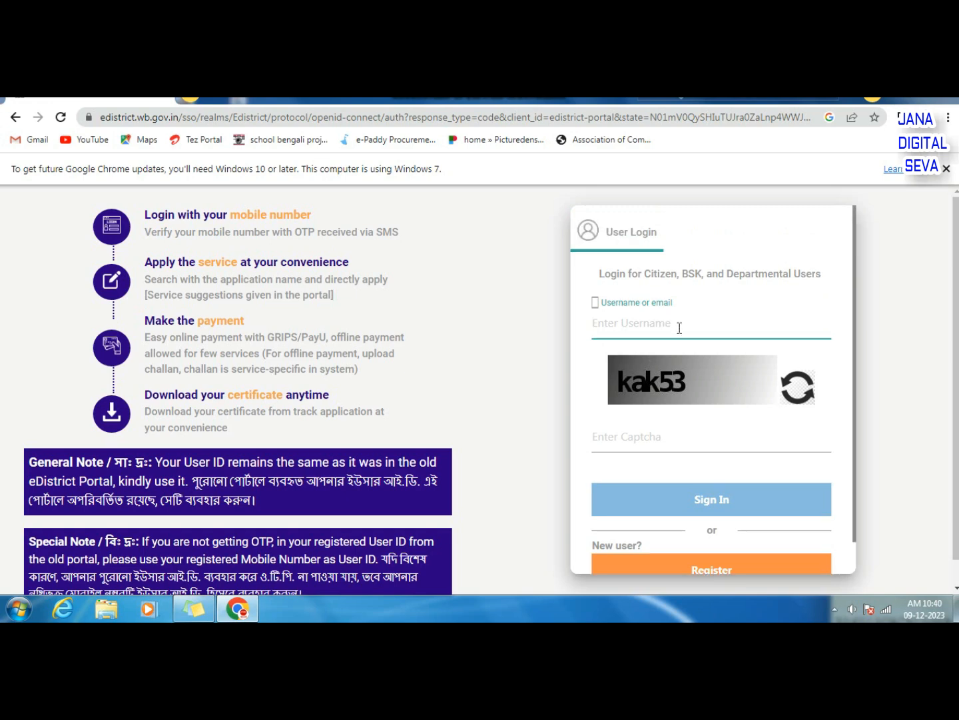
scroll(680, 327, "down", 1)
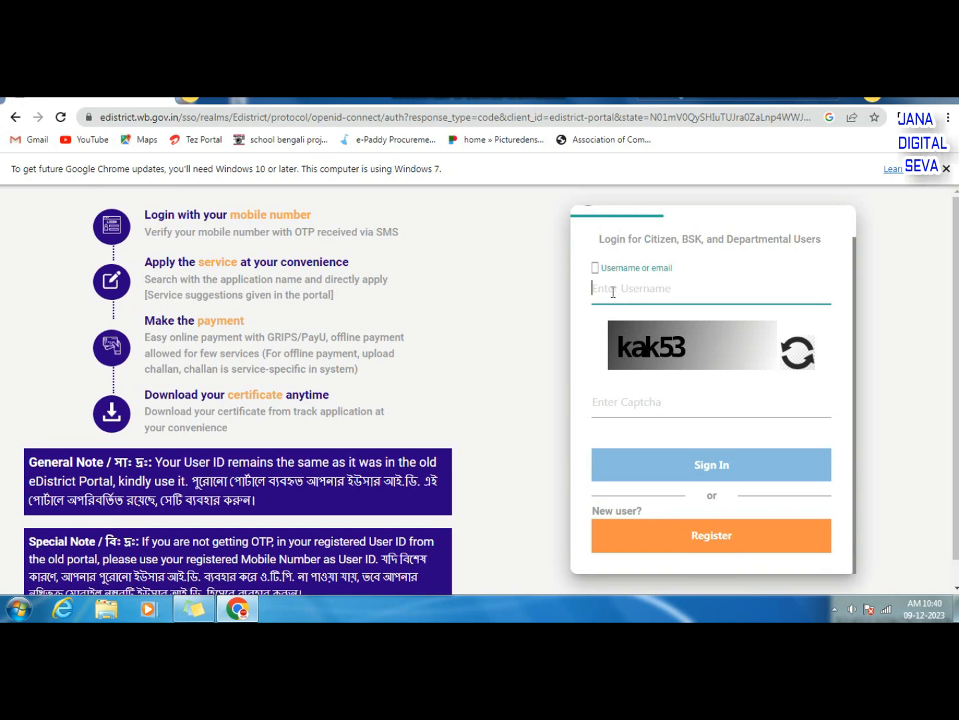
type("JANACOMPUTERKHARAN")
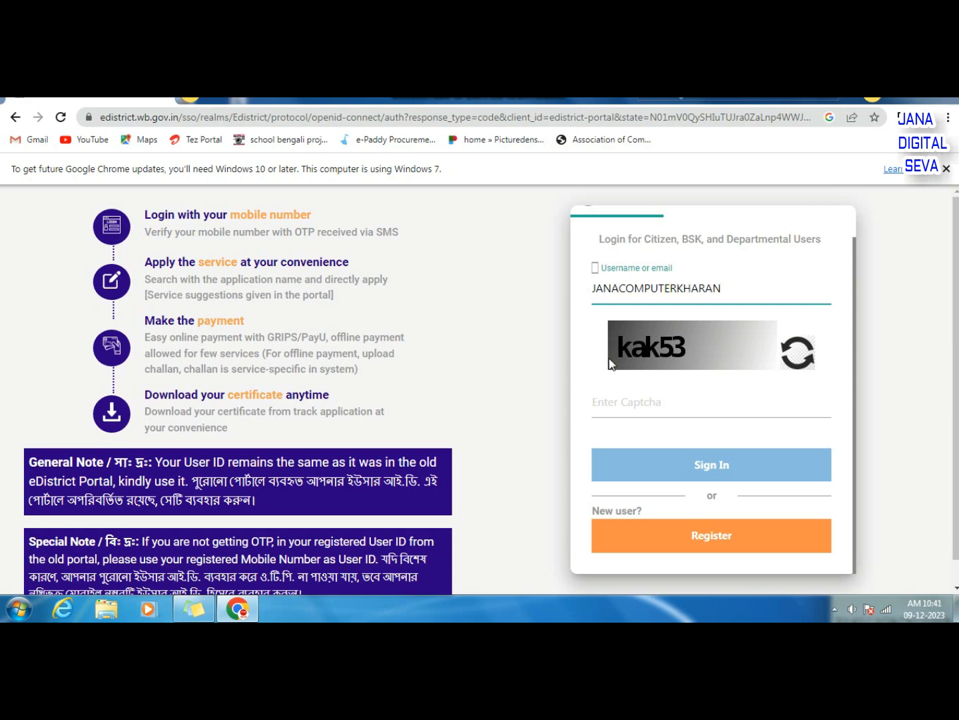
left_click(620, 408)
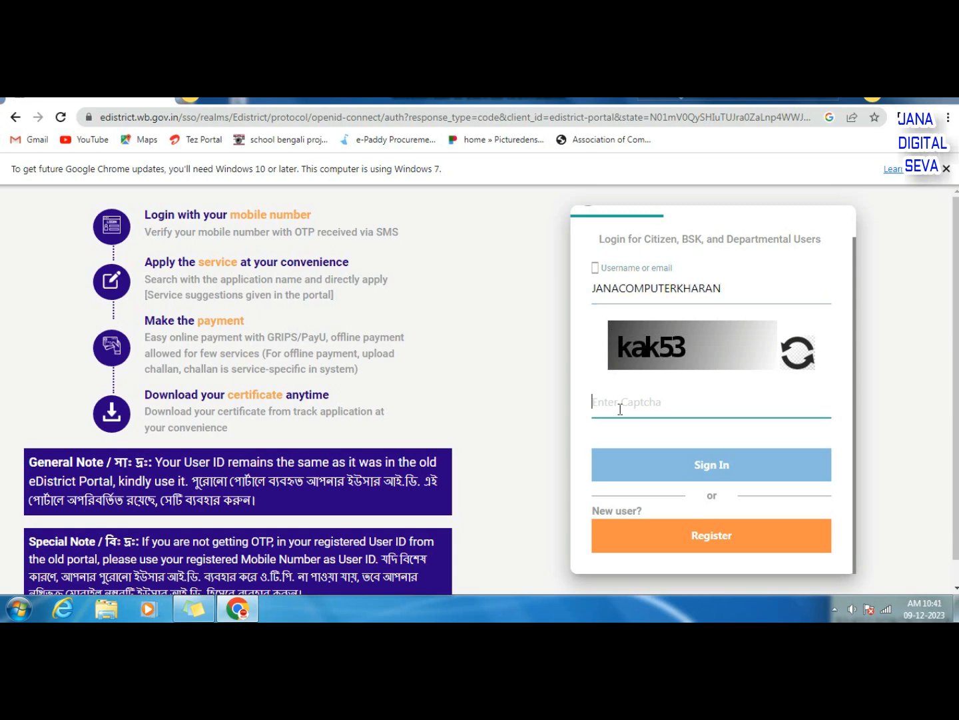
type("k")
key("BackSpace")
type("kak53")
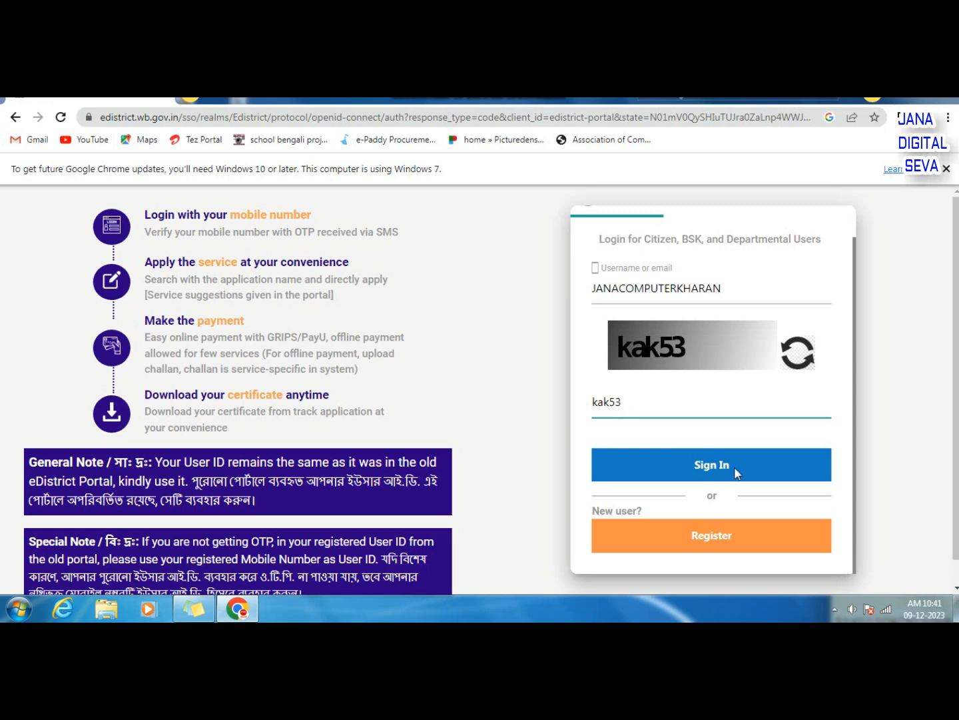
Step: Sign in and submit the received OTP to reach the dashboard
left_click(734, 472)
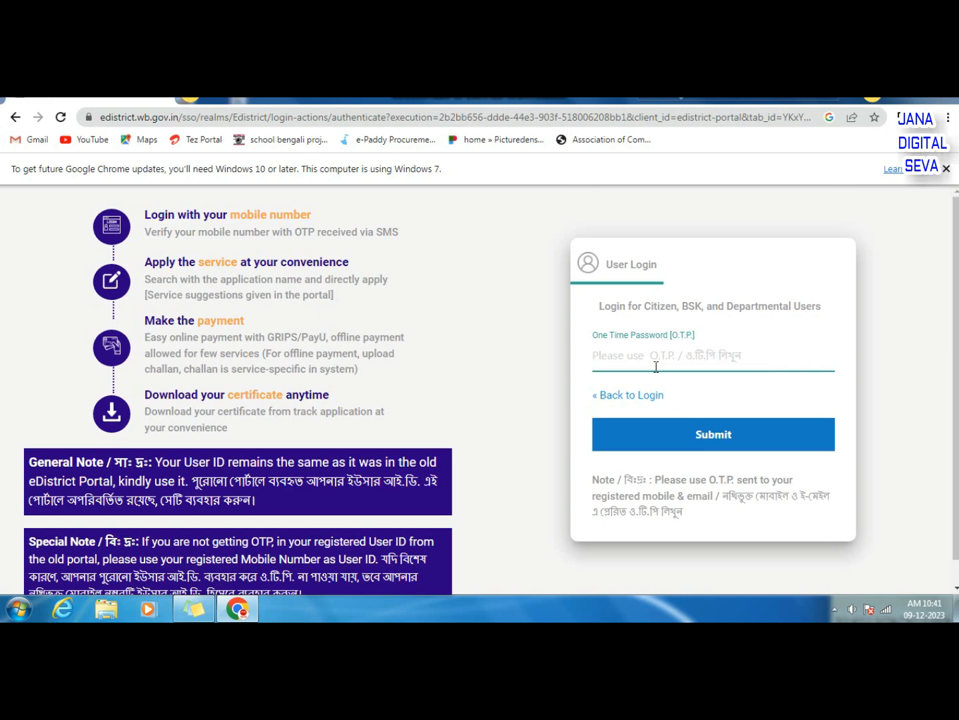
type("1")
left_click(682, 439)
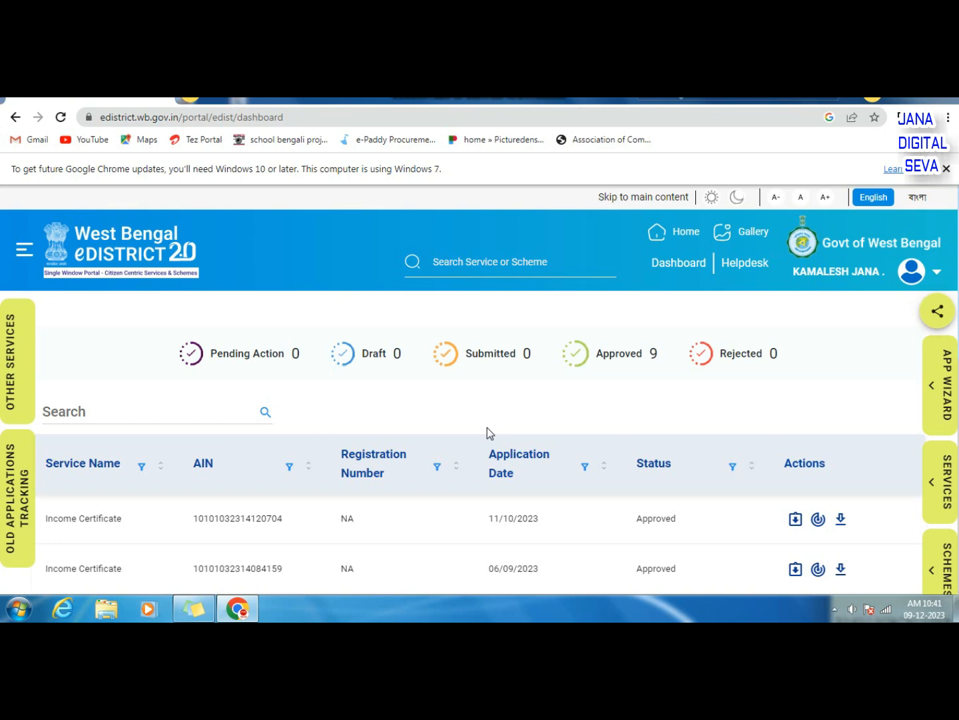
Step: Open the SERVICES panel from the dashboard to show Service Discovery
scroll(487, 427, "down", 1)
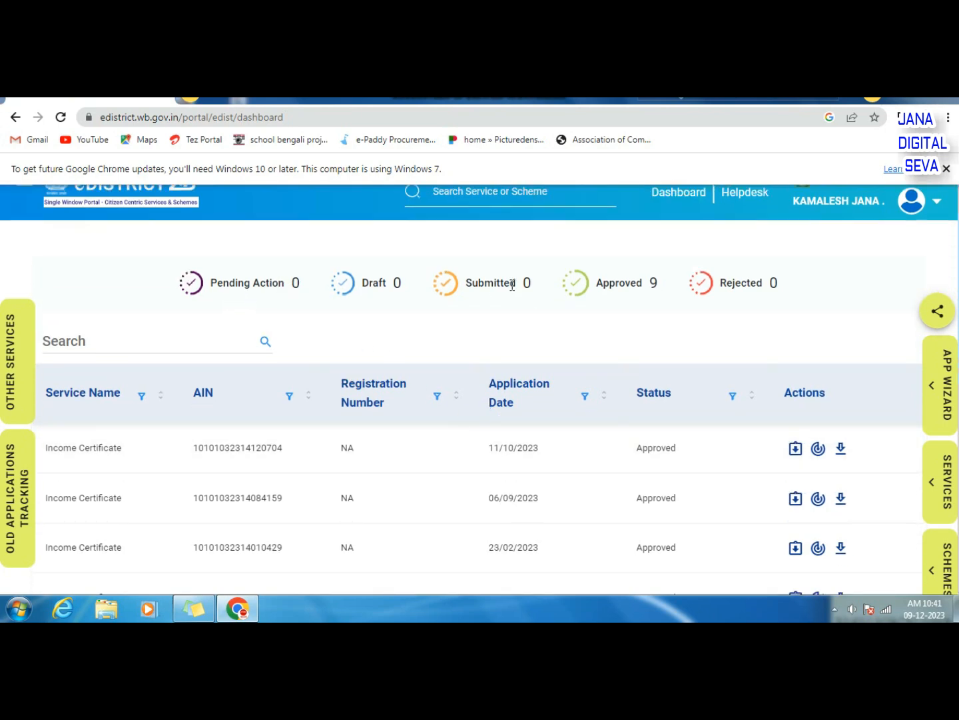
scroll(583, 289, "up", 1)
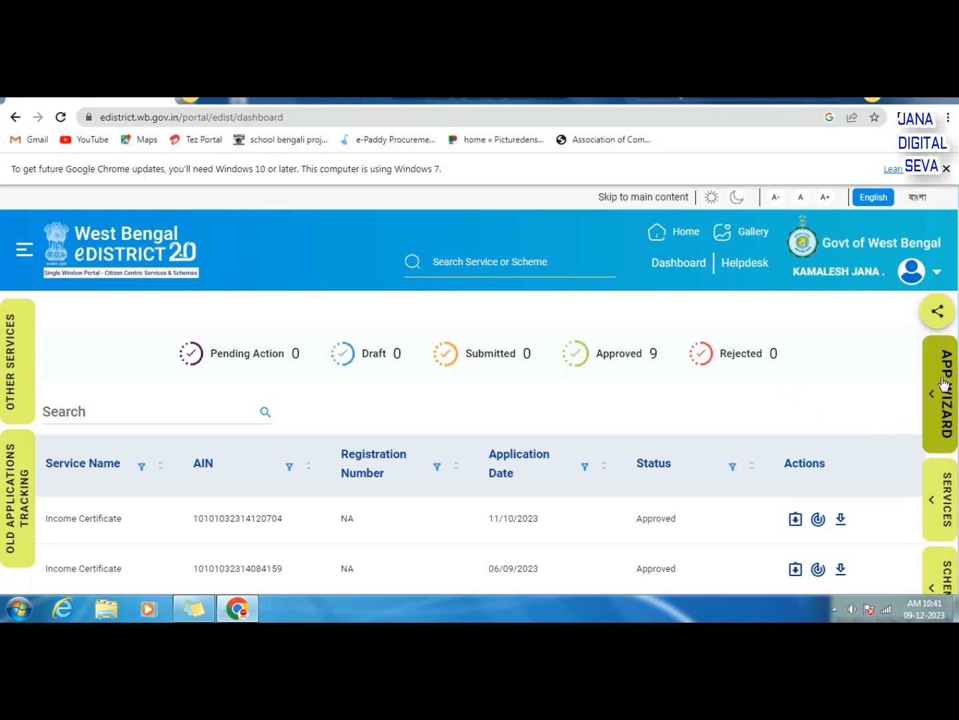
scroll(951, 533, "down", 1)
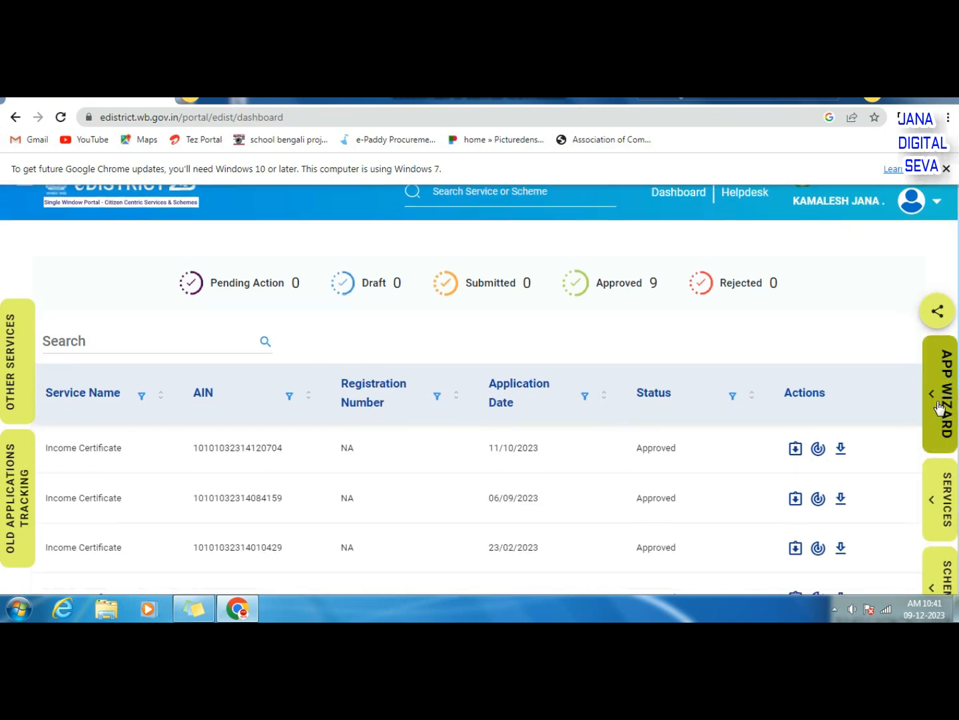
left_click(932, 491)
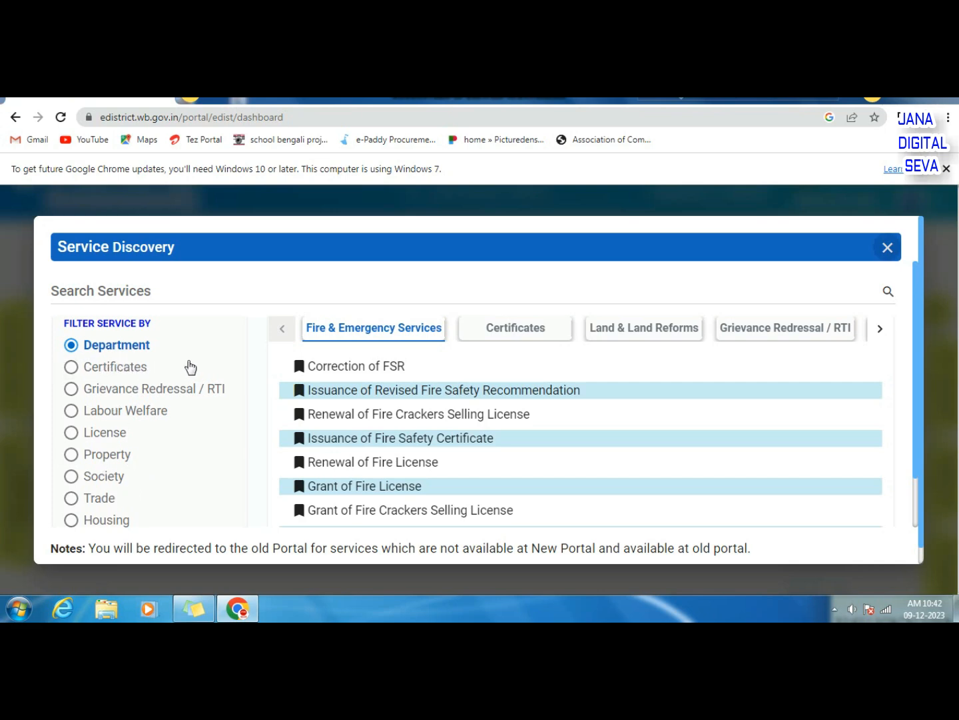
Step: Filter services to Certificates, choose Income Certificate and accept its terms
left_click(71, 367)
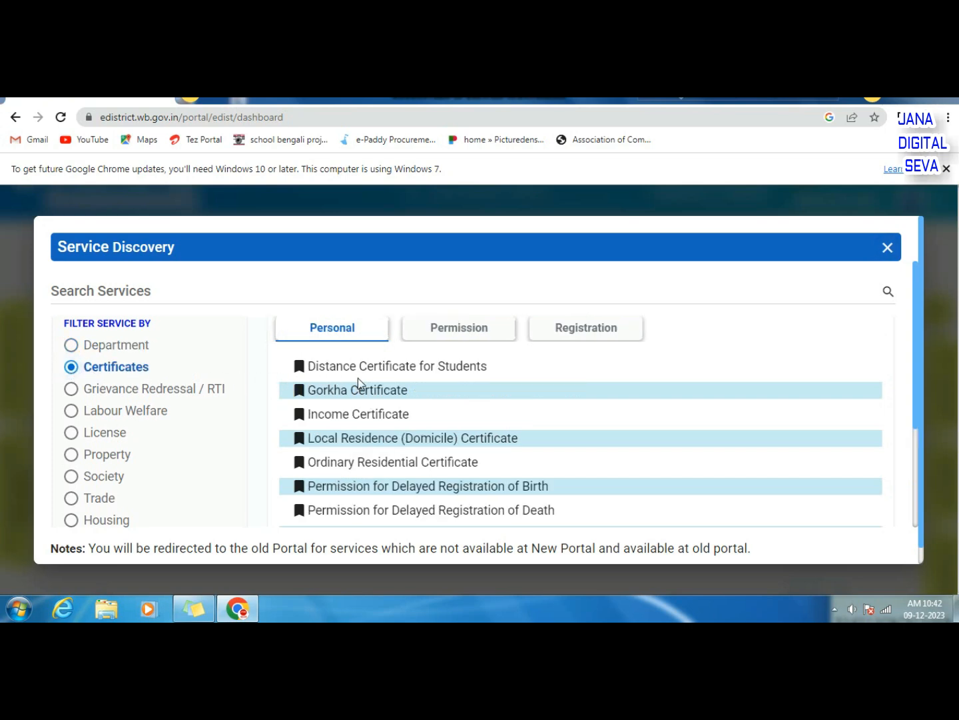
left_click(354, 417)
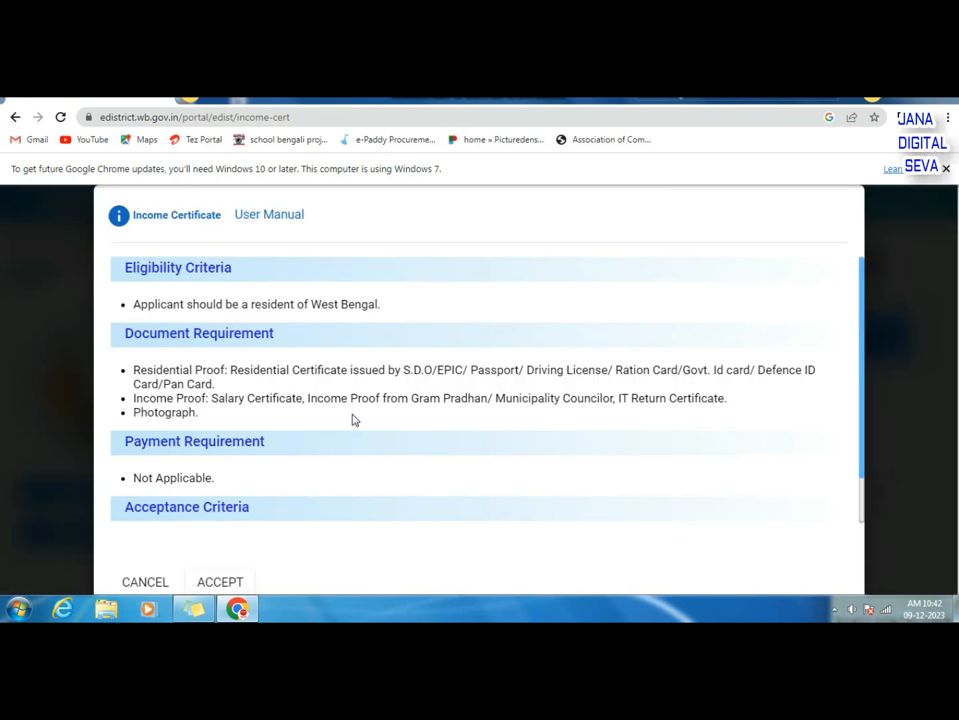
scroll(355, 418, "down", 1)
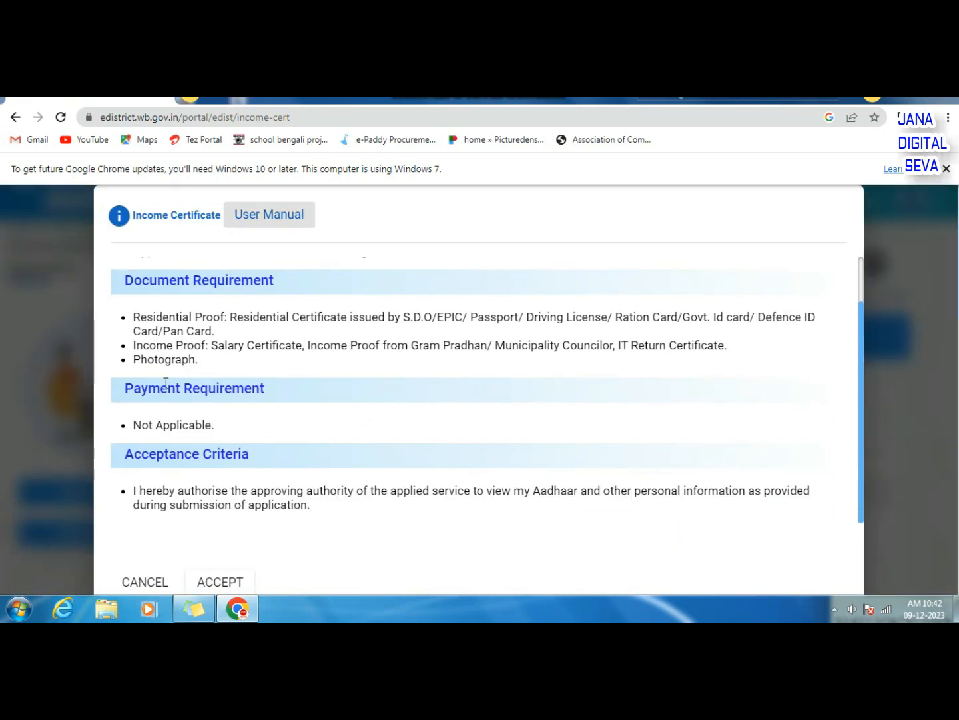
left_click(220, 581)
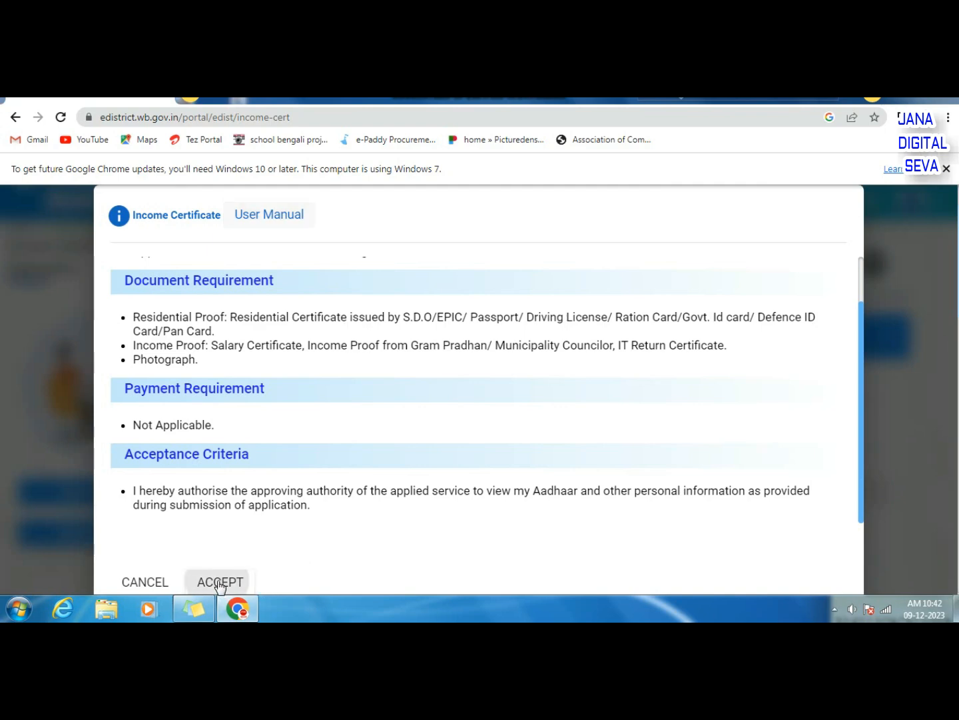
Step: Choose Mrs. as the applicant's salutation
left_click(426, 389)
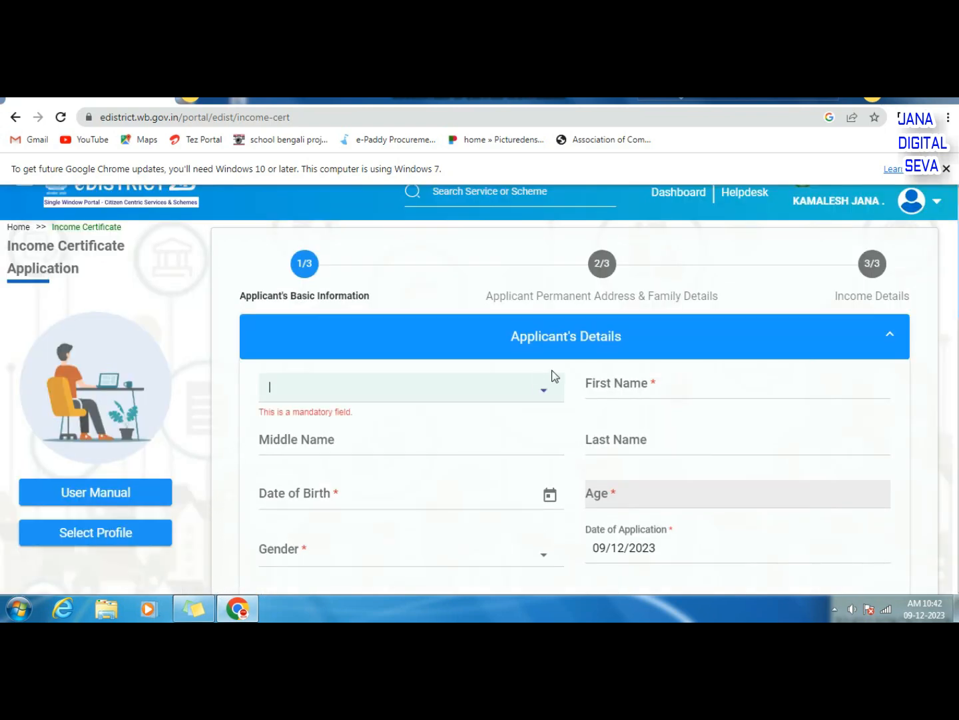
scroll(613, 403, "down", 6)
scroll(616, 413, "down", 8)
scroll(614, 434, "up", 11)
scroll(615, 440, "up", 4)
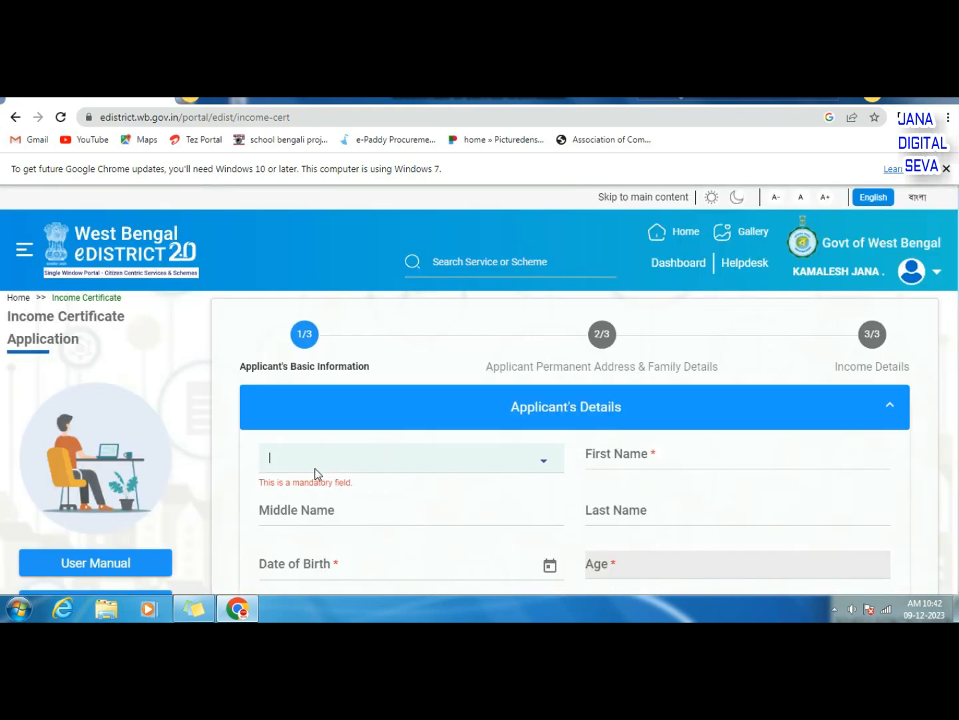
left_click(548, 468)
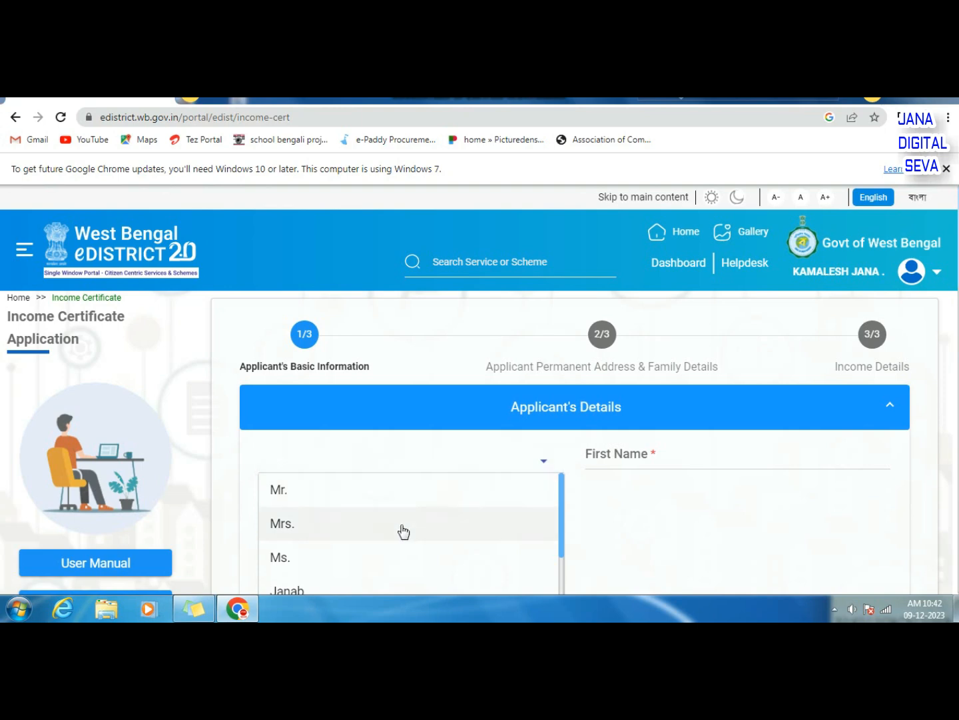
scroll(315, 532, "down", 3)
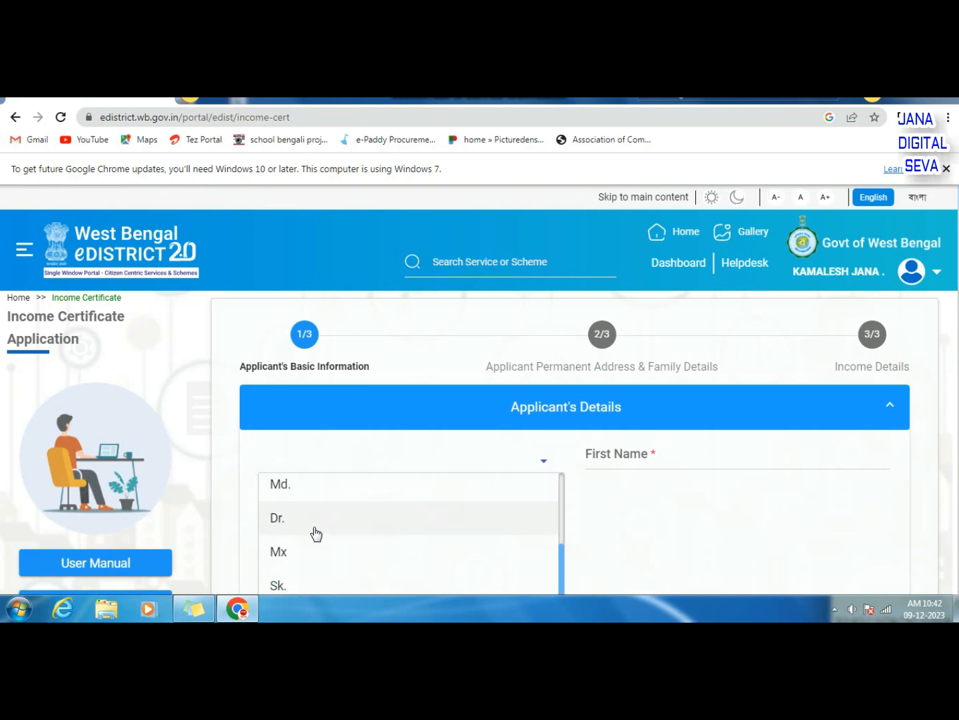
scroll(316, 533, "down", 2)
scroll(315, 533, "up", 5)
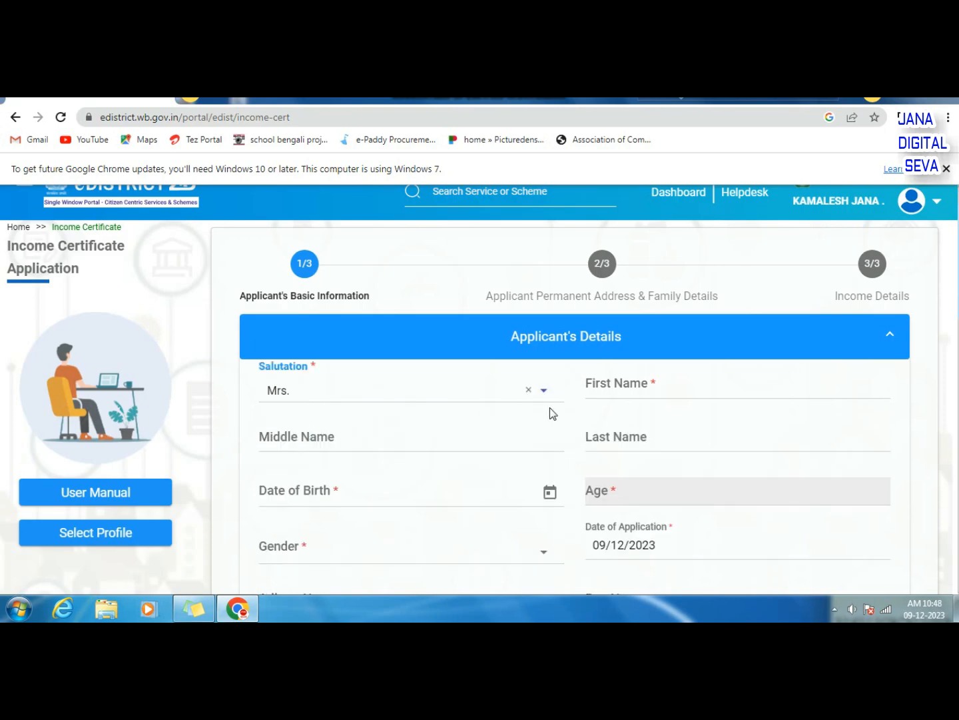
Step: Enter the applicant's first and last name
left_click(615, 389)
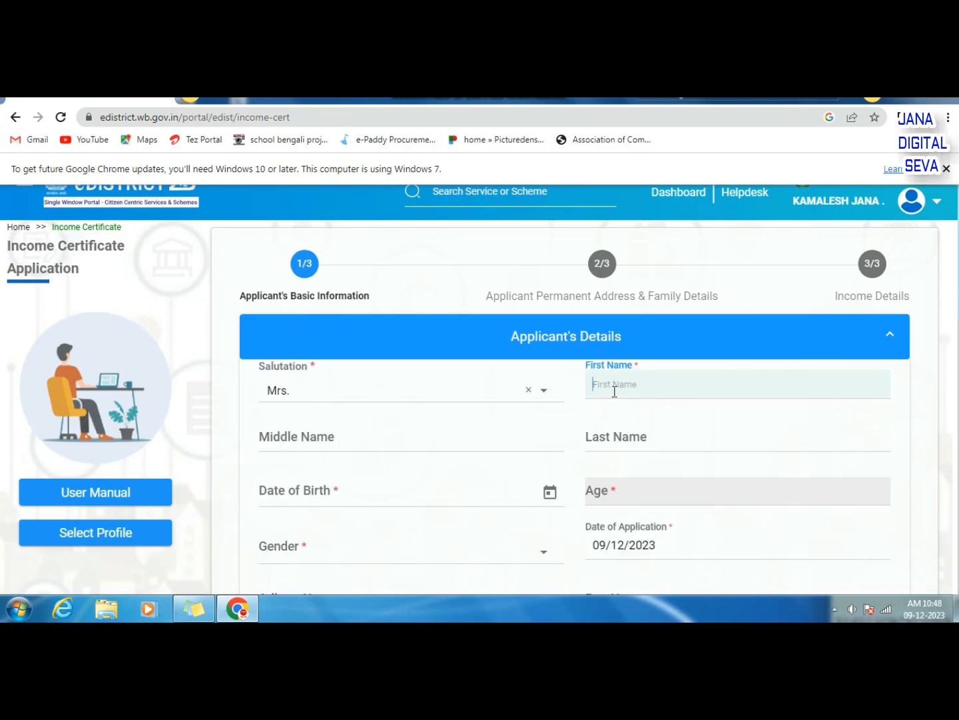
key("Tab")
key("Tab")
key("Tab")
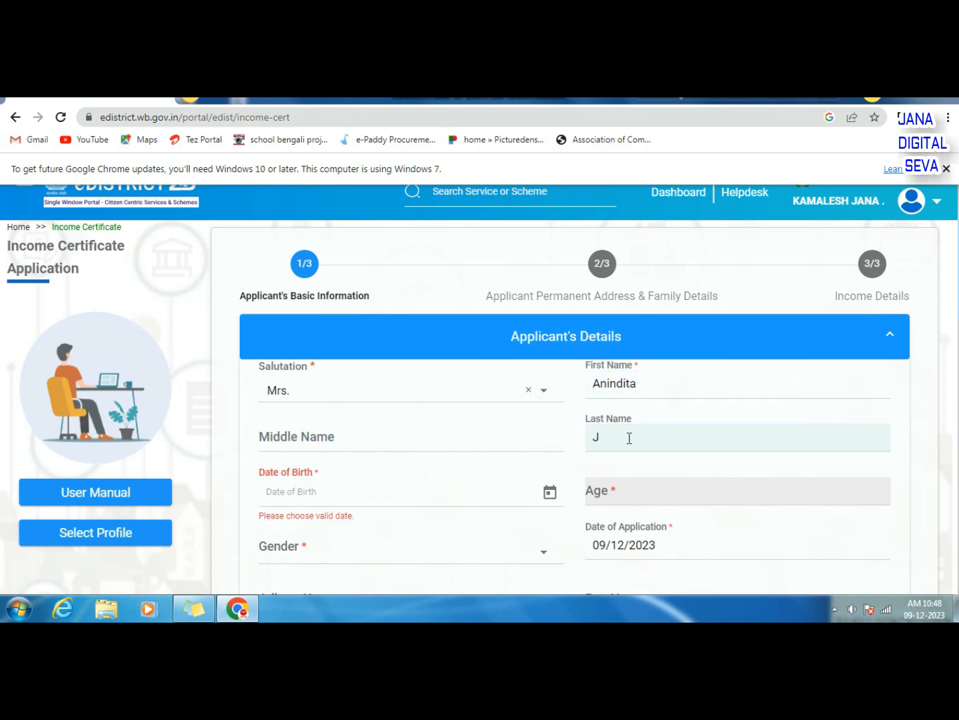
left_click(629, 438)
key("Tab")
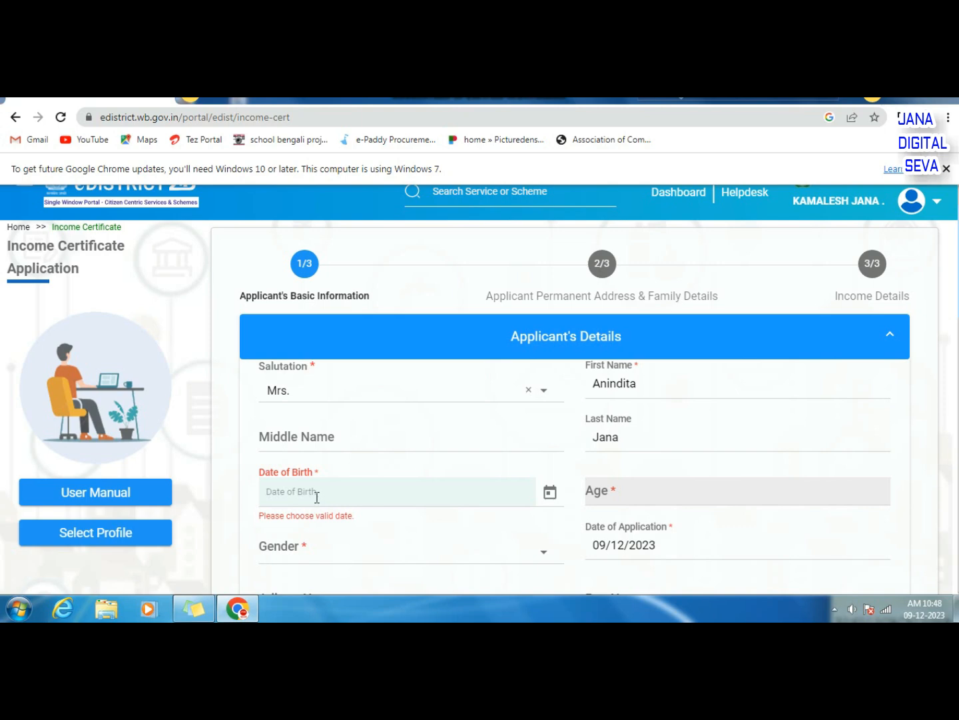
left_click(549, 493)
left_click(549, 495)
left_click(548, 495)
left_click(343, 248)
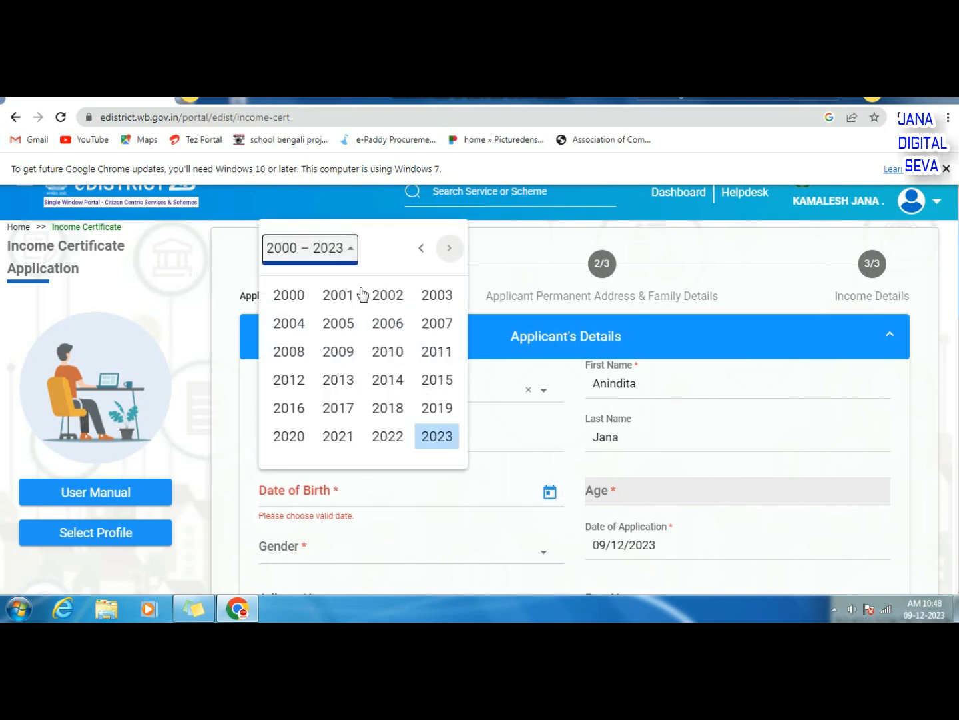
left_click(347, 296)
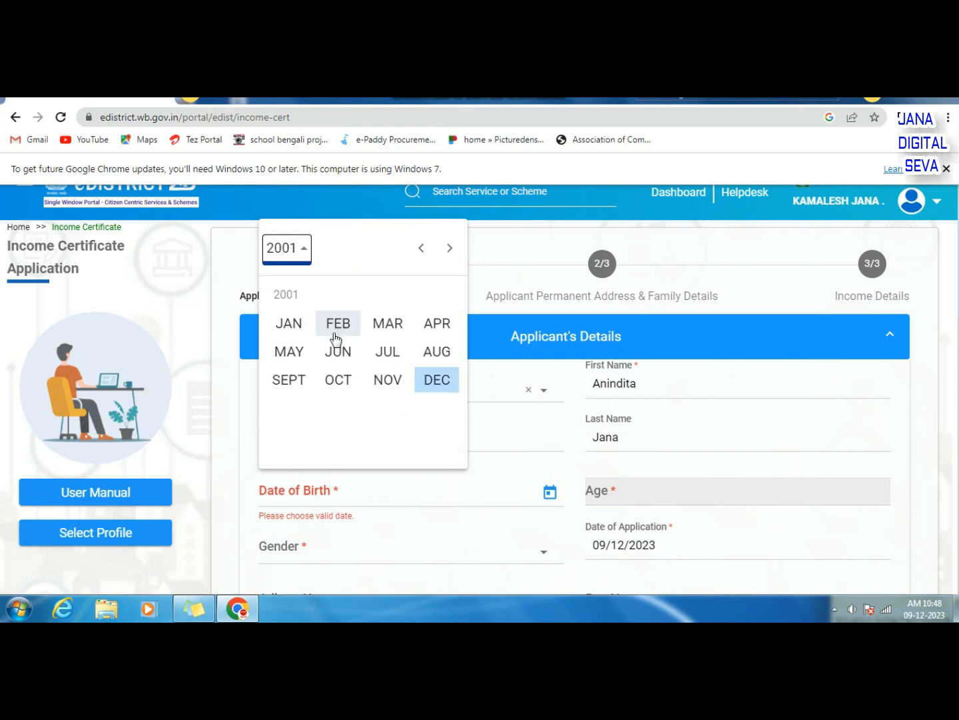
left_click(291, 326)
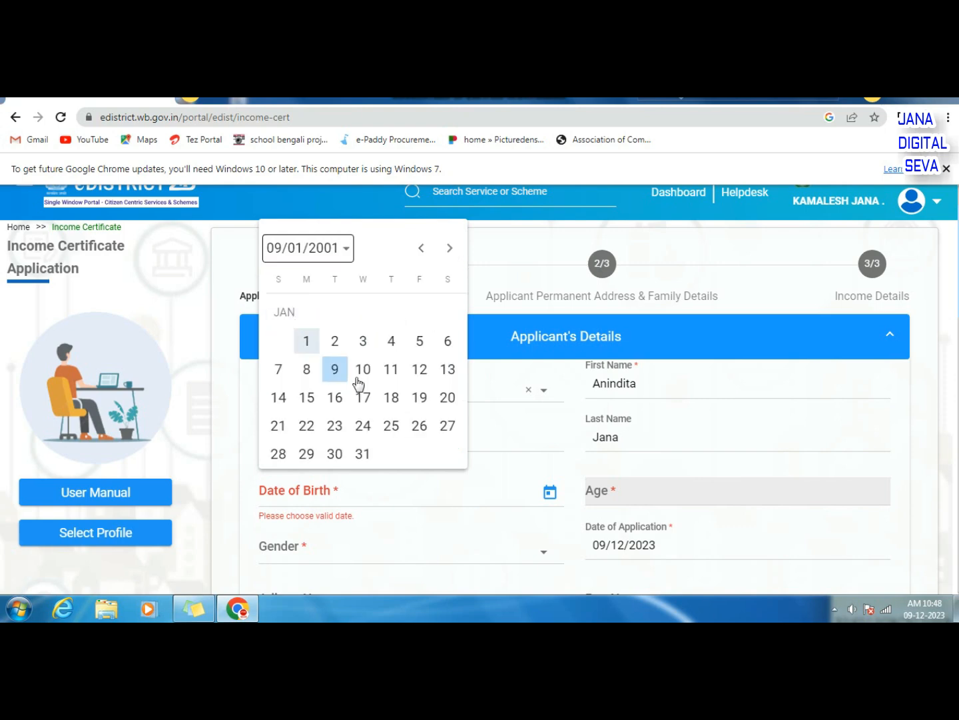
left_click(362, 453)
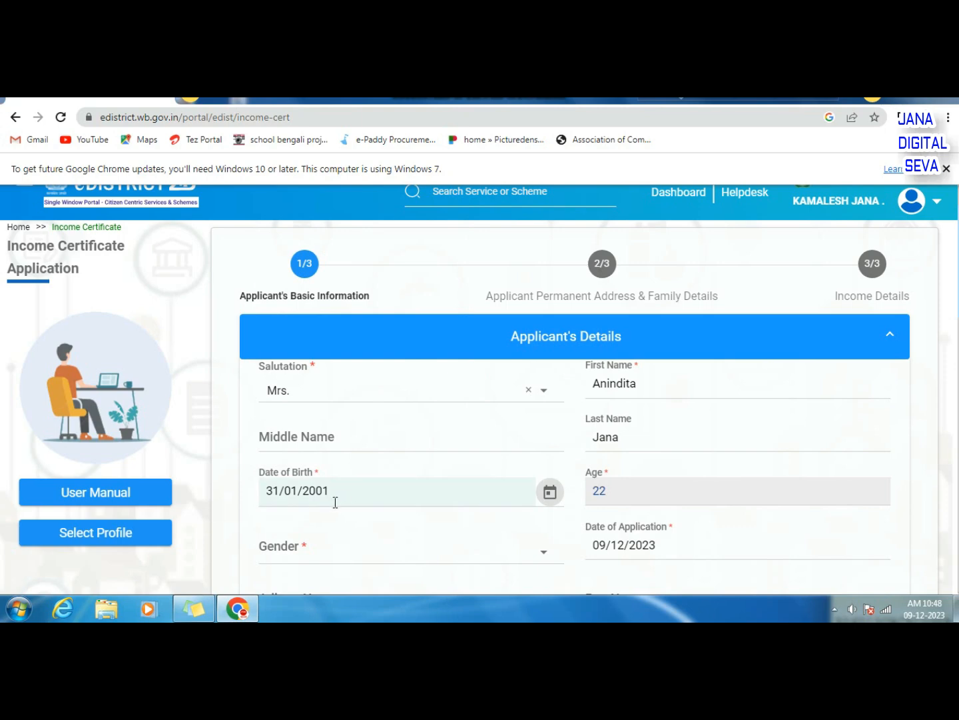
scroll(563, 491, "down", 3)
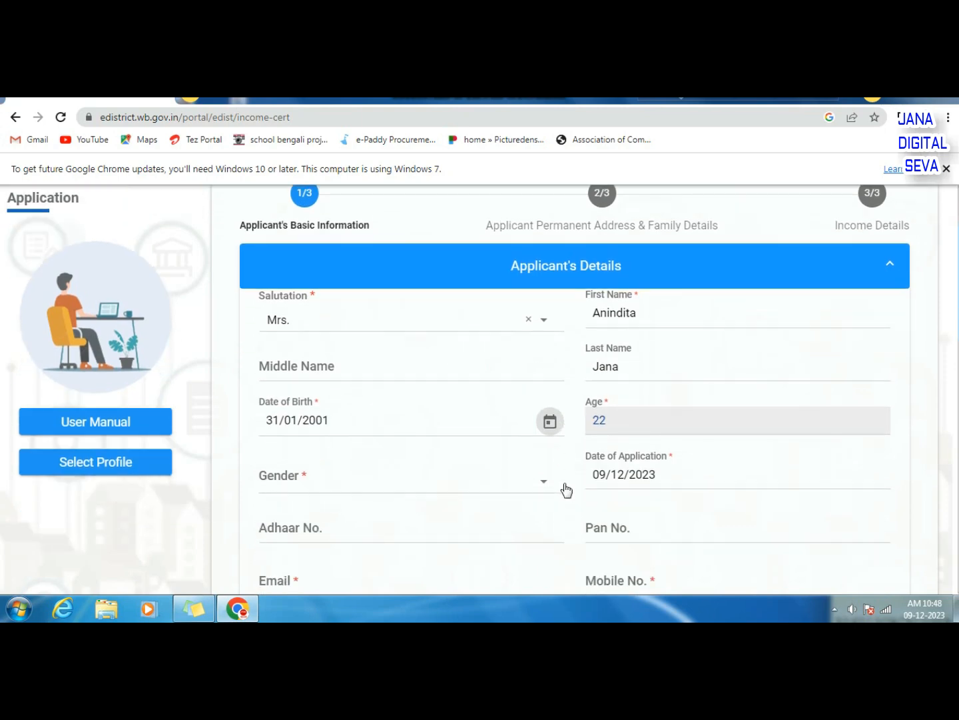
left_click(344, 349)
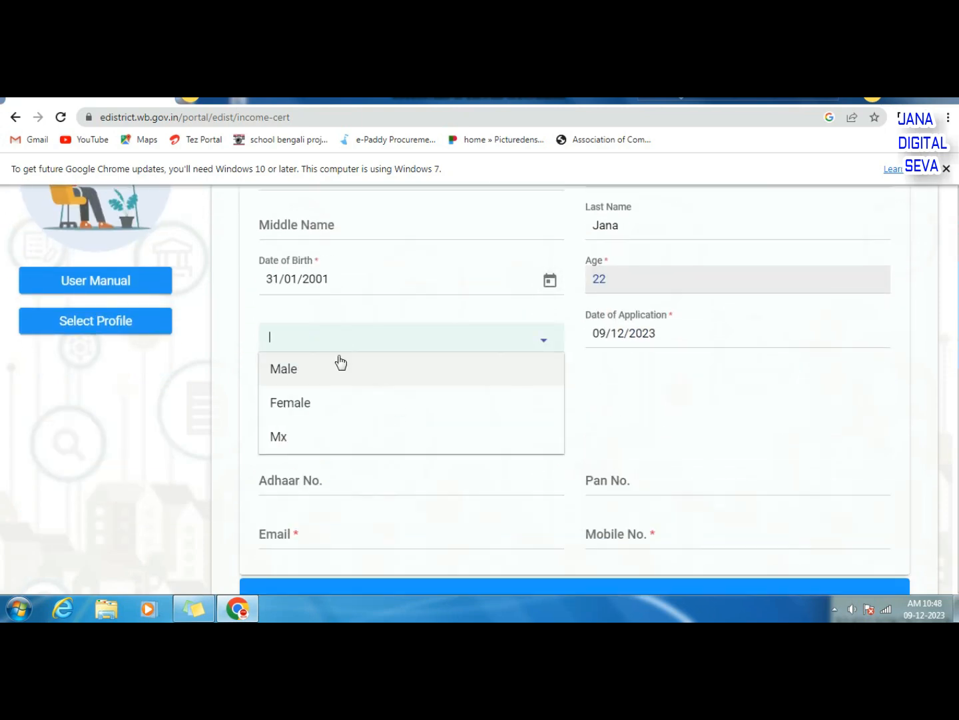
left_click(278, 402)
Step: Enter the applicant's Aadhaar number, e-mail address and mobile number
left_click(429, 391)
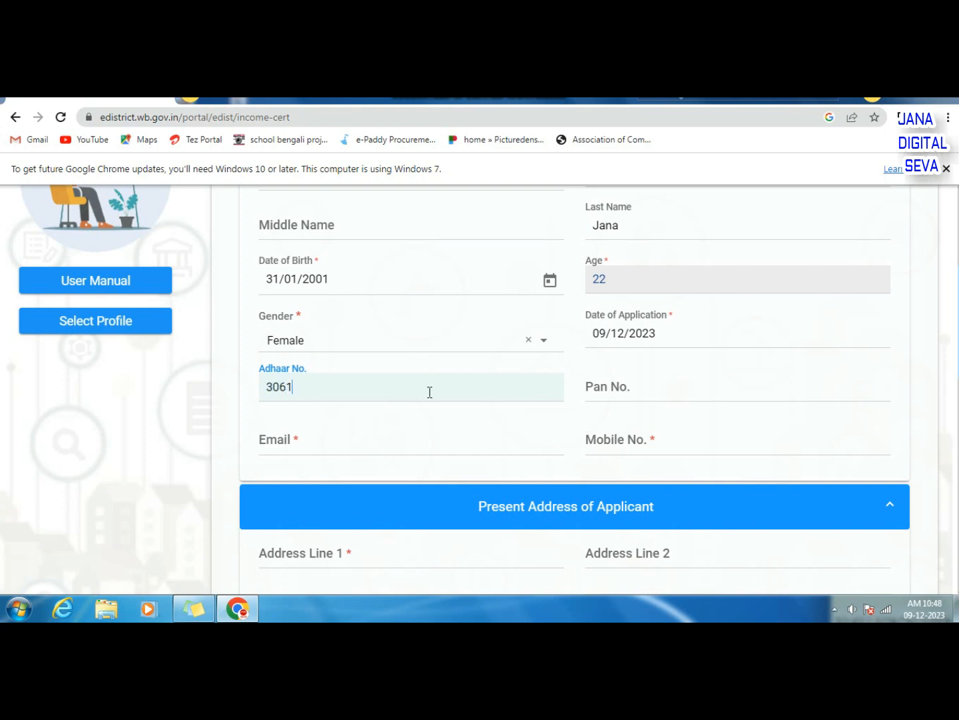
key("Tab")
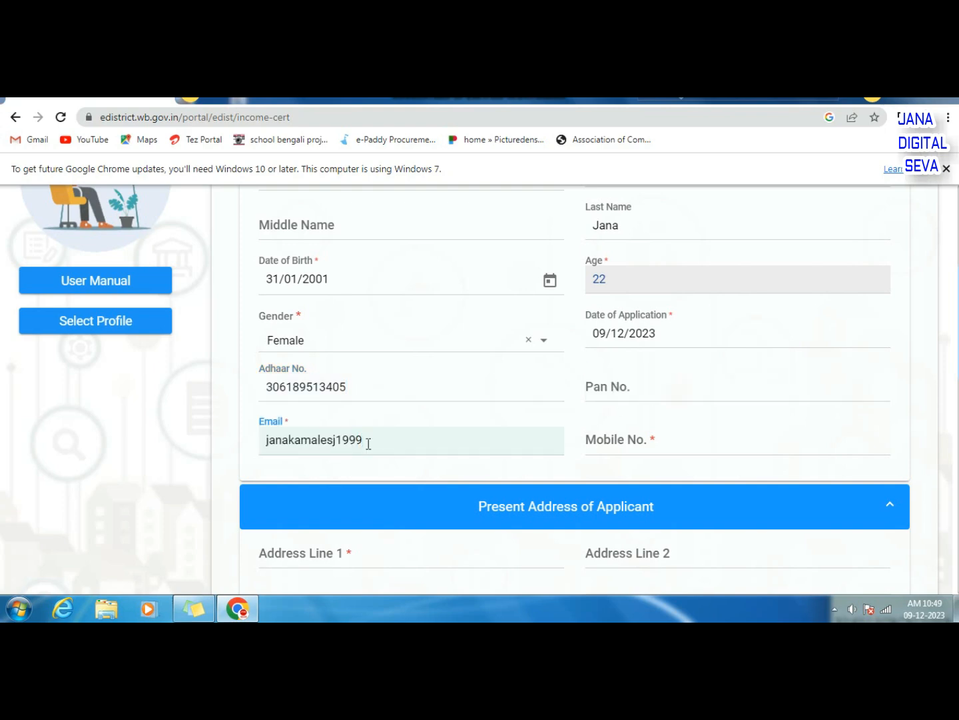
type("@gmail.com")
left_click(611, 439)
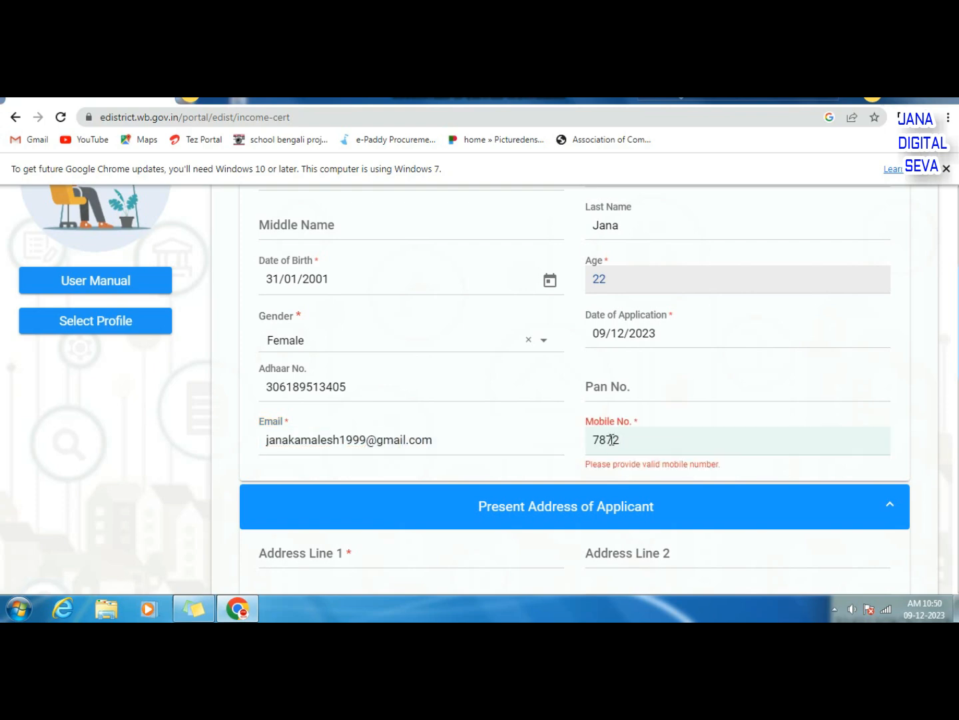
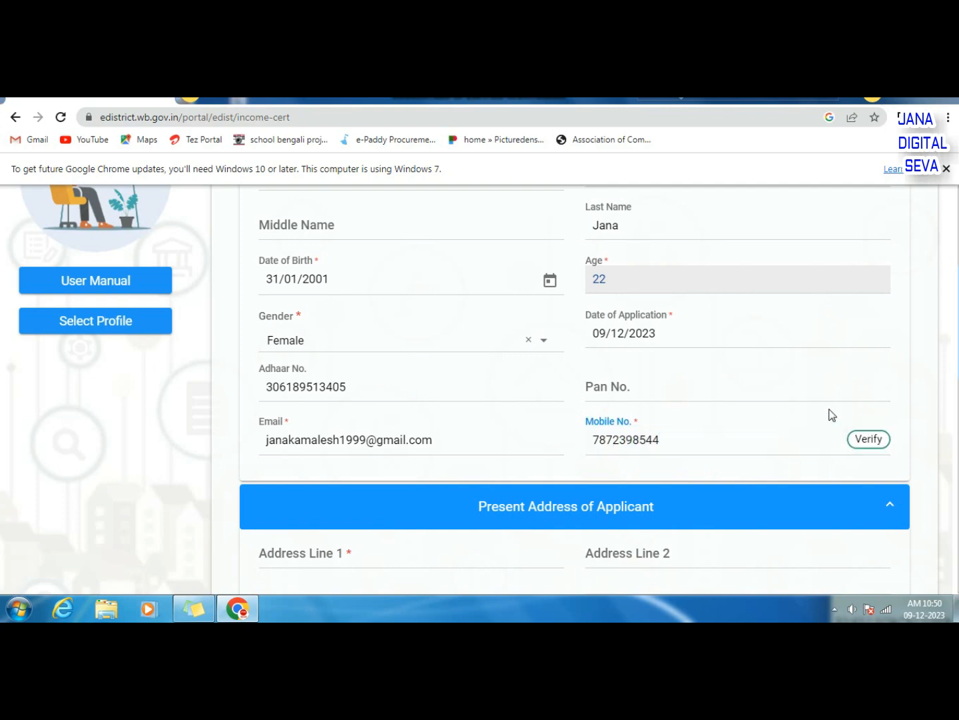
Step: Request an OTP for the mobile number, enter the six digits and validate it
left_click(863, 441)
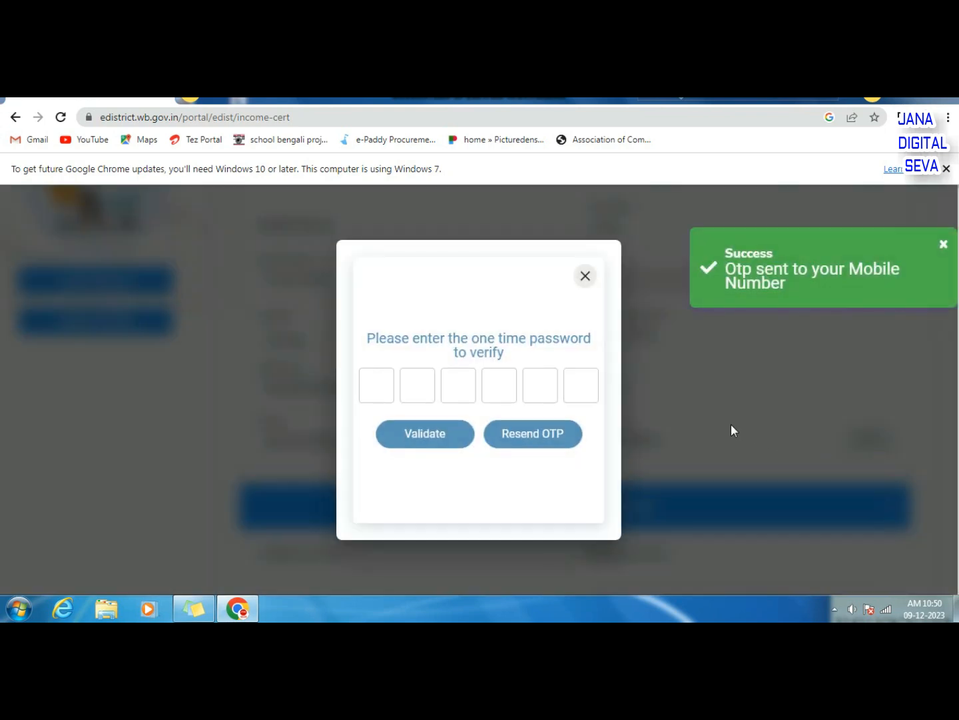
left_click(384, 384)
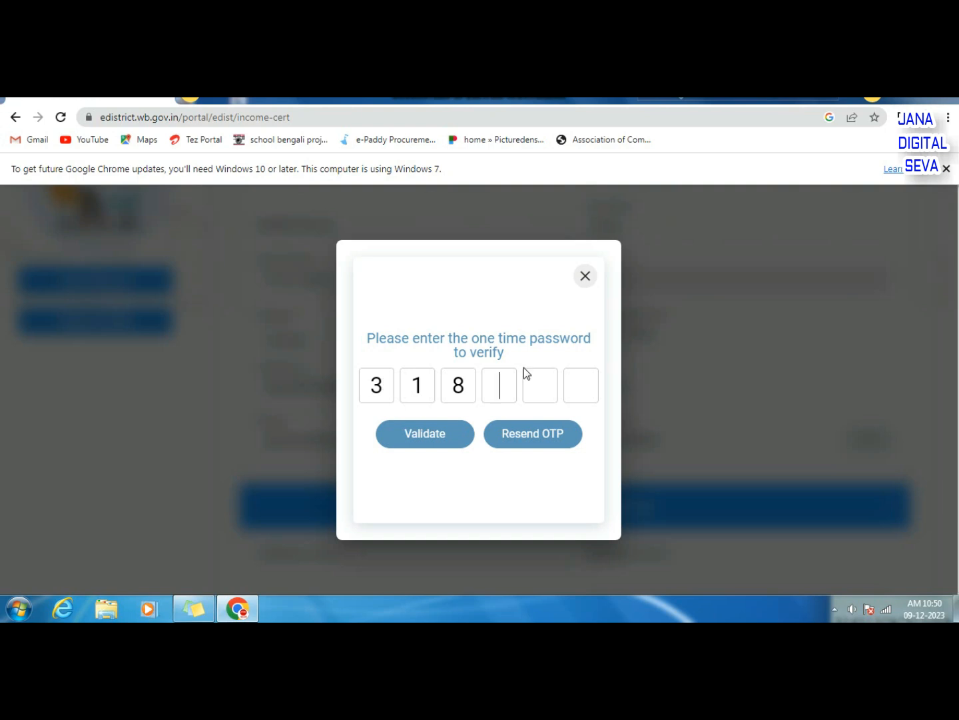
left_click(424, 438)
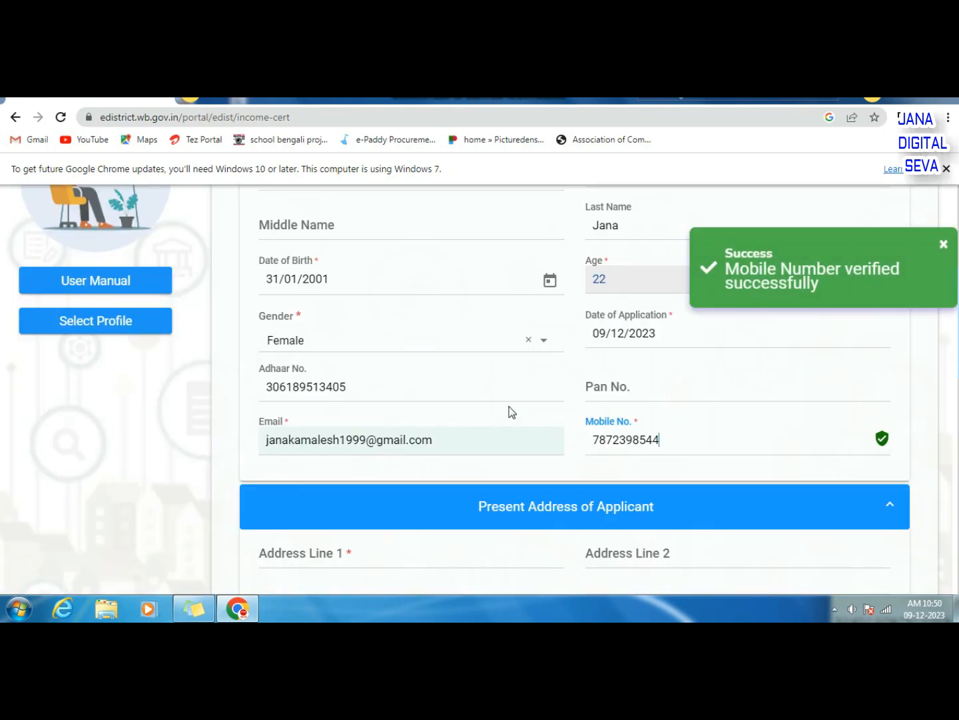
left_click(681, 448)
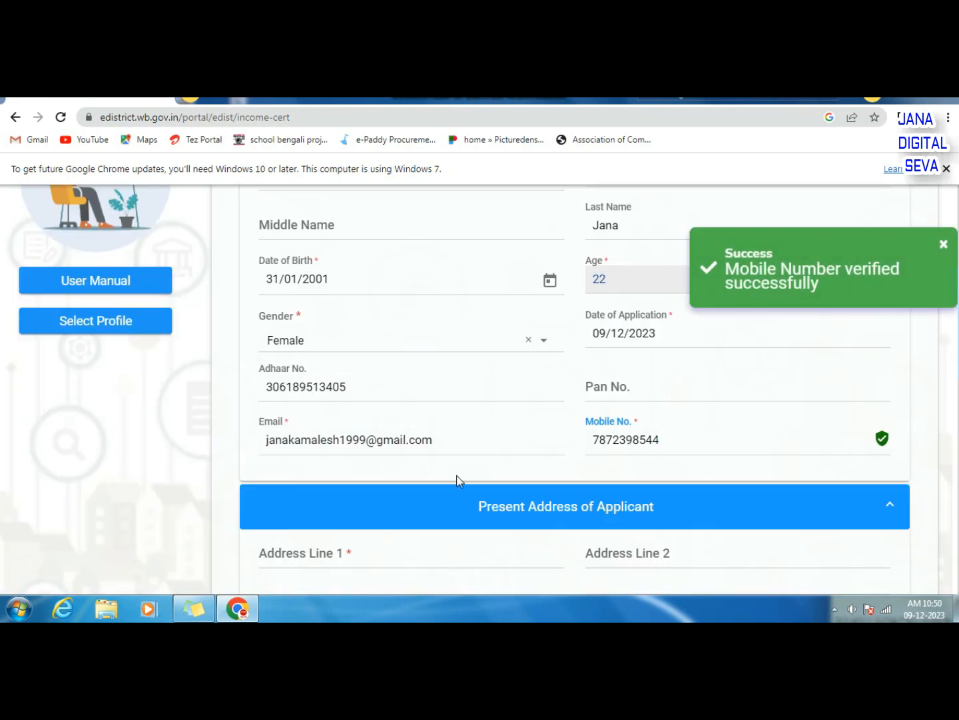
scroll(400, 475, "down", 1)
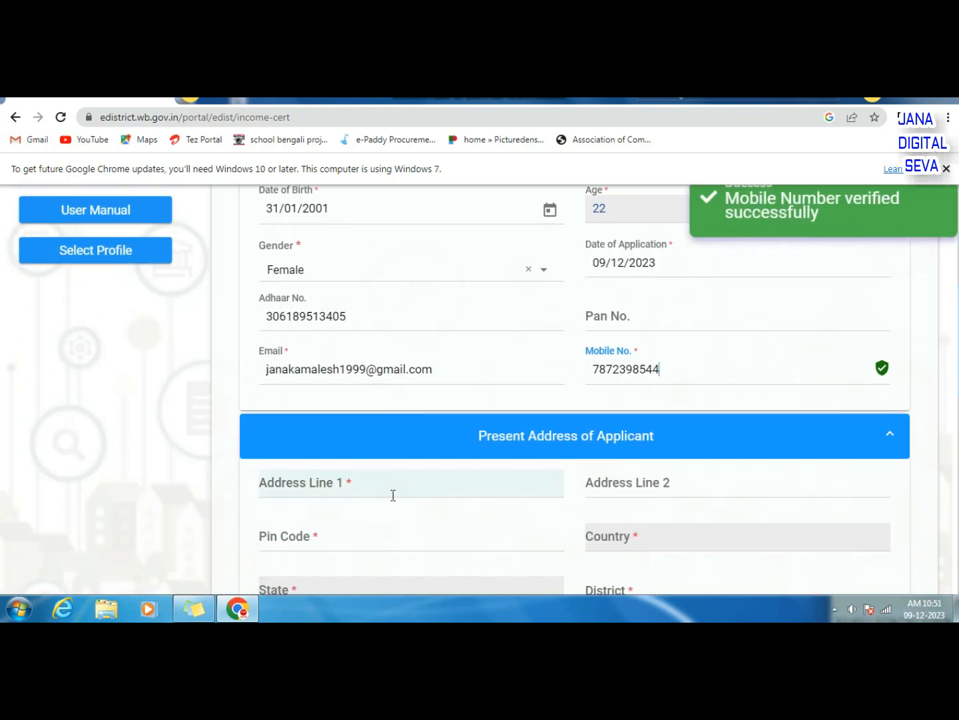
Step: Enter the present address lines and pin code
left_click(348, 493)
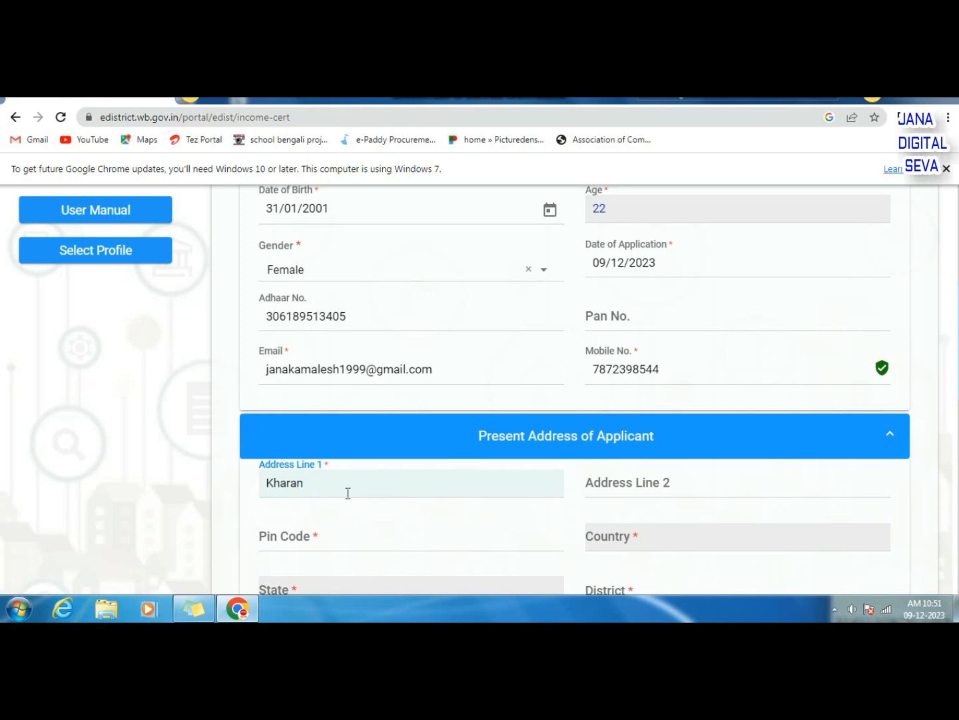
key("Tab")
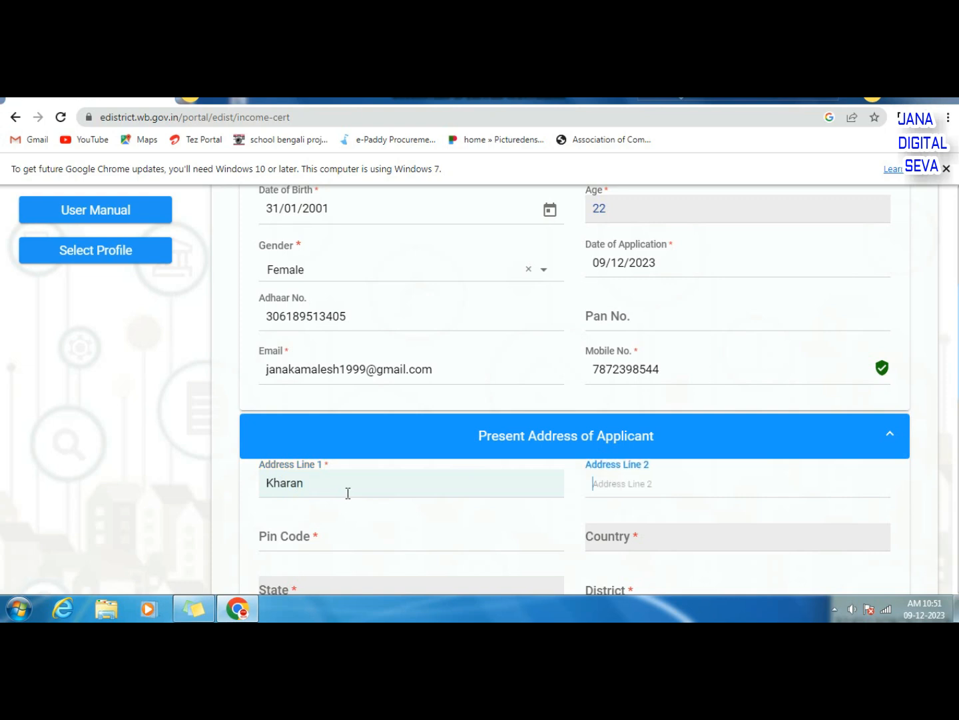
Step: Set district Purba Medinipur, sub division Egra, Rural, and Block Potashpur - I
scroll(371, 473, "down", 2)
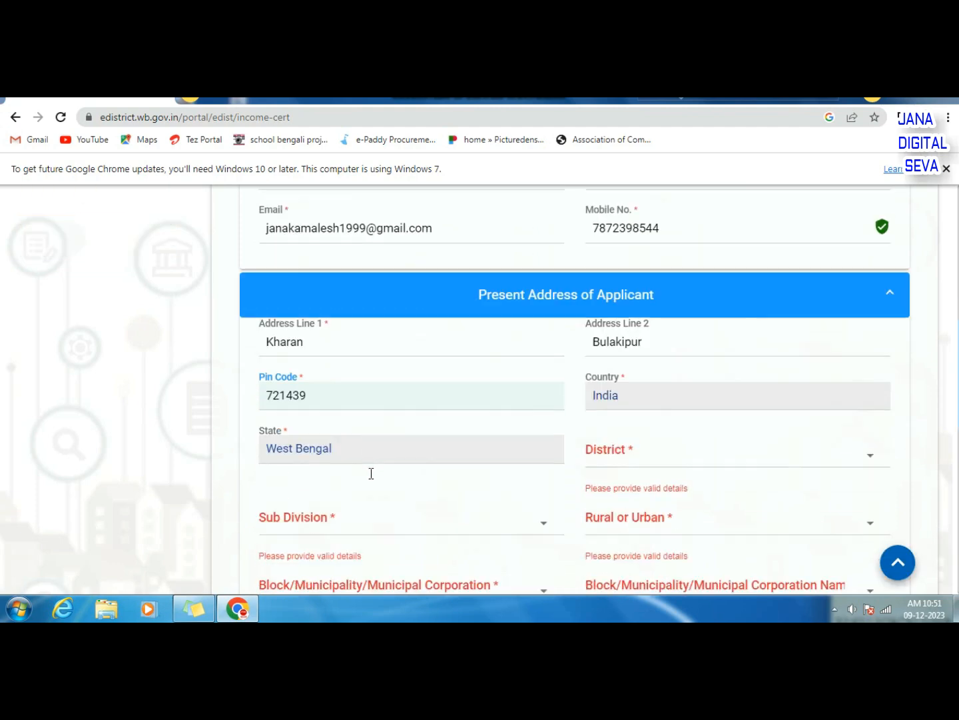
left_click(633, 457)
left_click(627, 482)
scroll(460, 452, "down", 1)
left_click(332, 446)
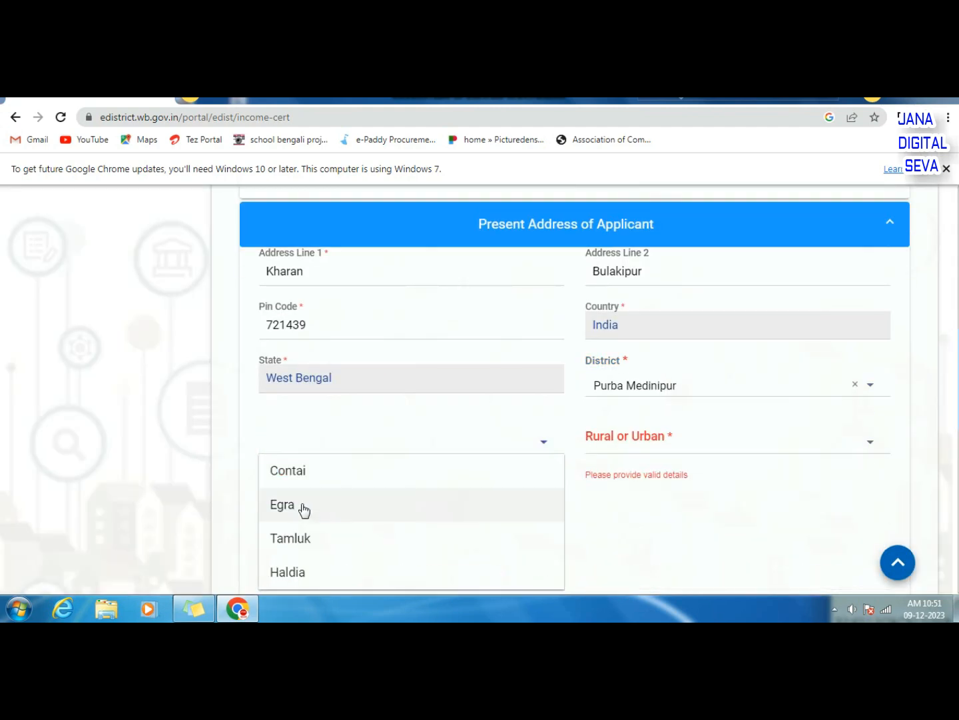
left_click(301, 507)
left_click(679, 448)
left_click(627, 481)
left_click(507, 493)
left_click(317, 529)
left_click(667, 498)
left_click(647, 530)
Step: Choose the applicant's village and save this step with Save & Next
scroll(599, 486, "down", 1)
left_click(413, 485)
scroll(312, 387, "down", 8)
scroll(314, 386, "down", 2)
left_click(300, 338)
left_click(611, 463)
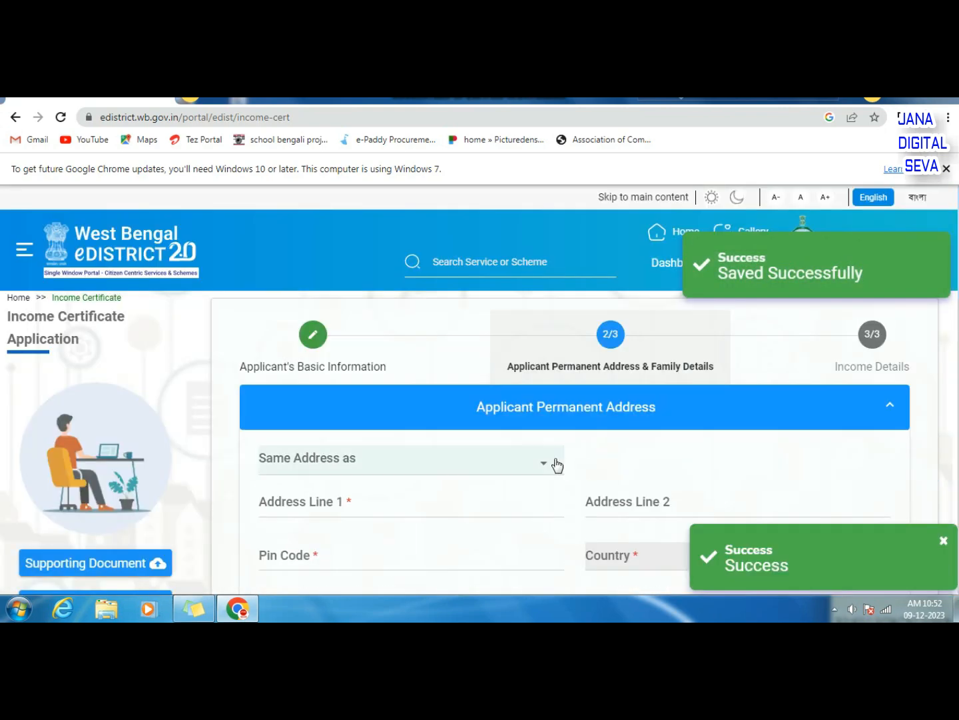
Step: Make the permanent address the same as the present address
scroll(533, 460, "down", 1)
left_click(543, 399)
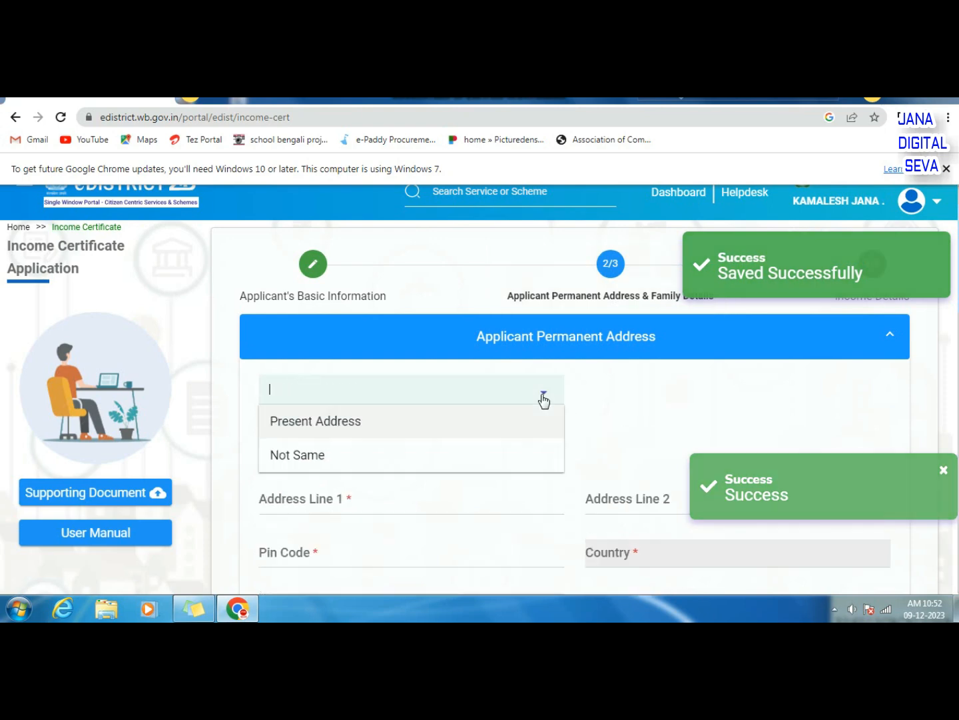
left_click(343, 422)
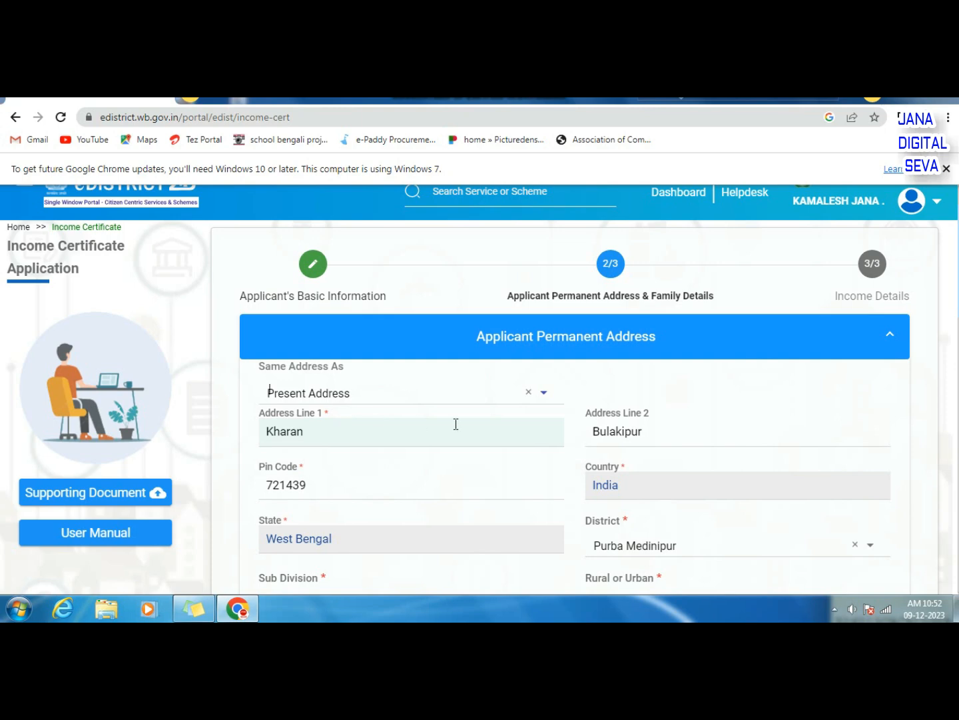
Step: Set Applicant is Minor/Student to NO and Special Case to Not Applicable
scroll(422, 423, "down", 6)
left_click(546, 399)
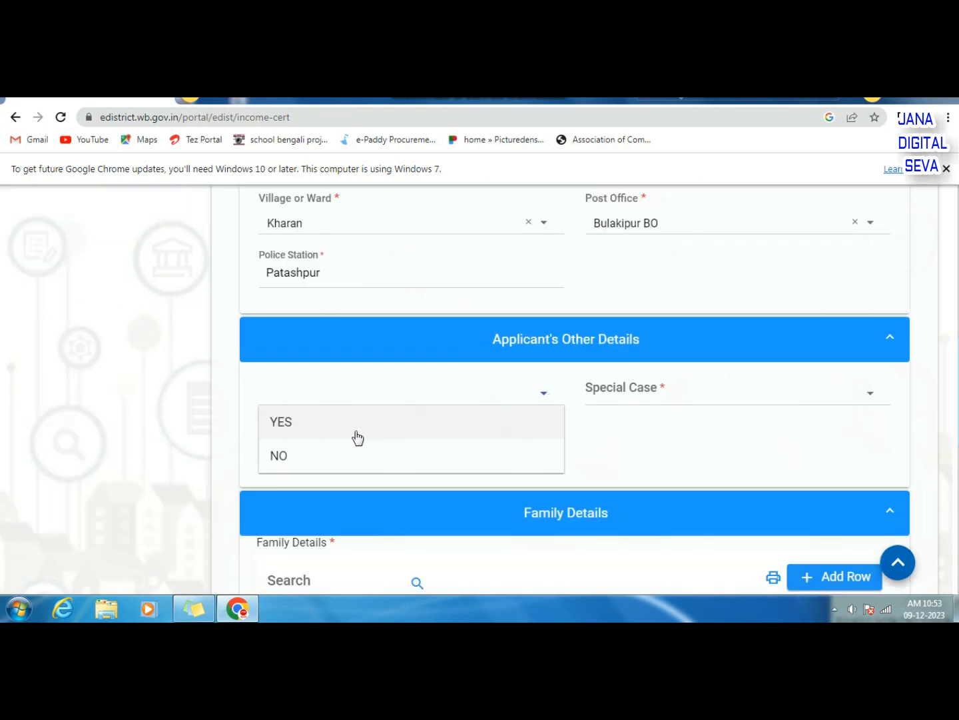
left_click(314, 460)
left_click(667, 393)
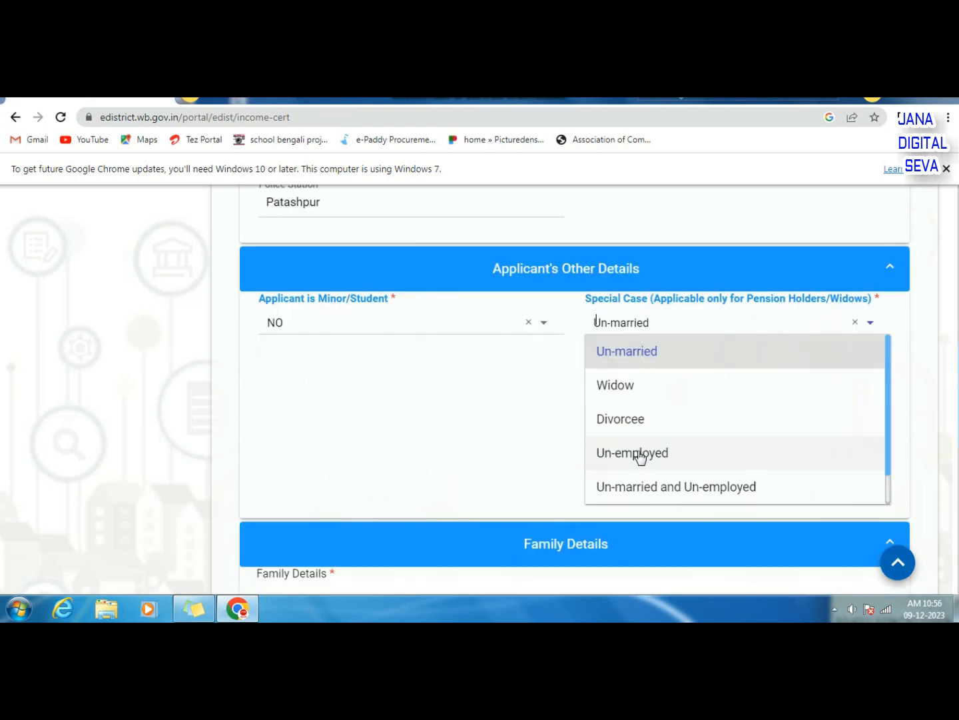
scroll(639, 454, "down", 1)
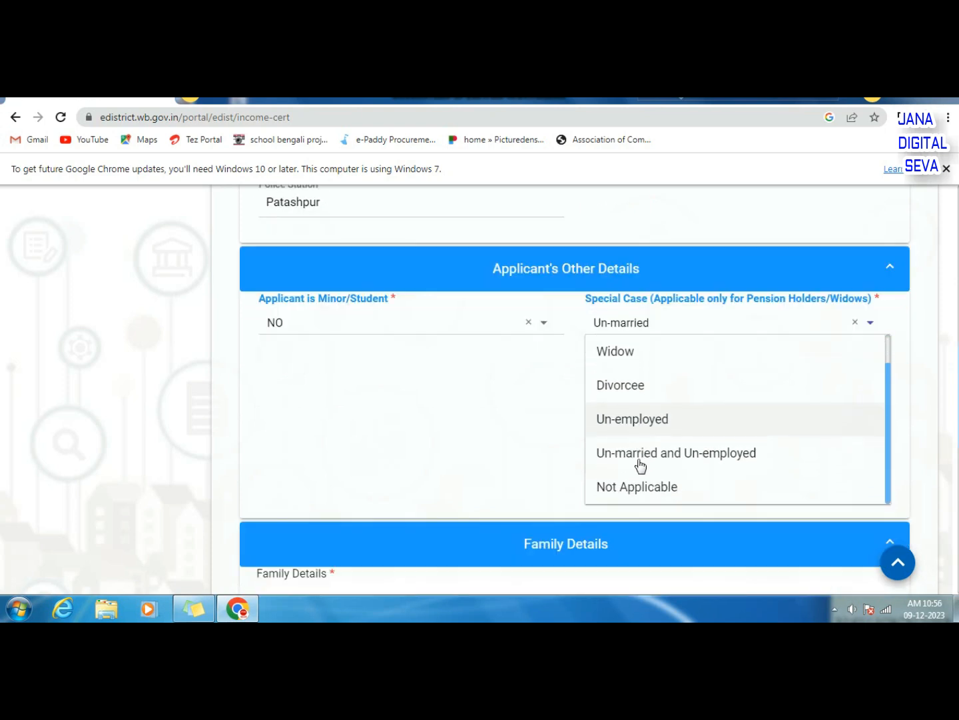
left_click(633, 489)
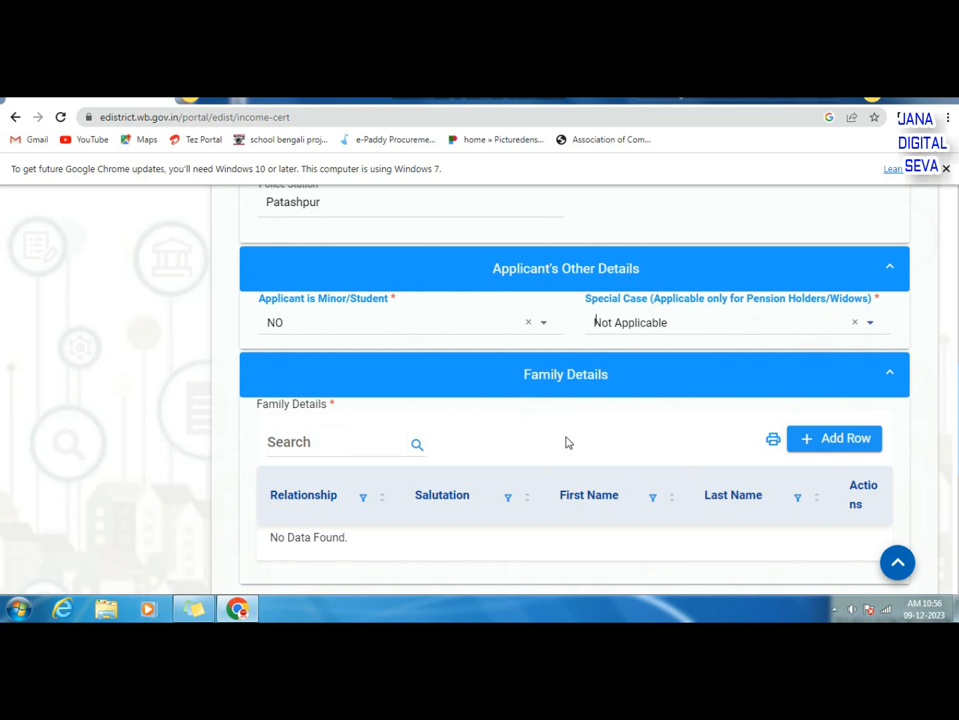
Step: Add a family member row with relationship Father and salutation Mr., dismissing the guardian note
left_click(826, 441)
left_click(481, 486)
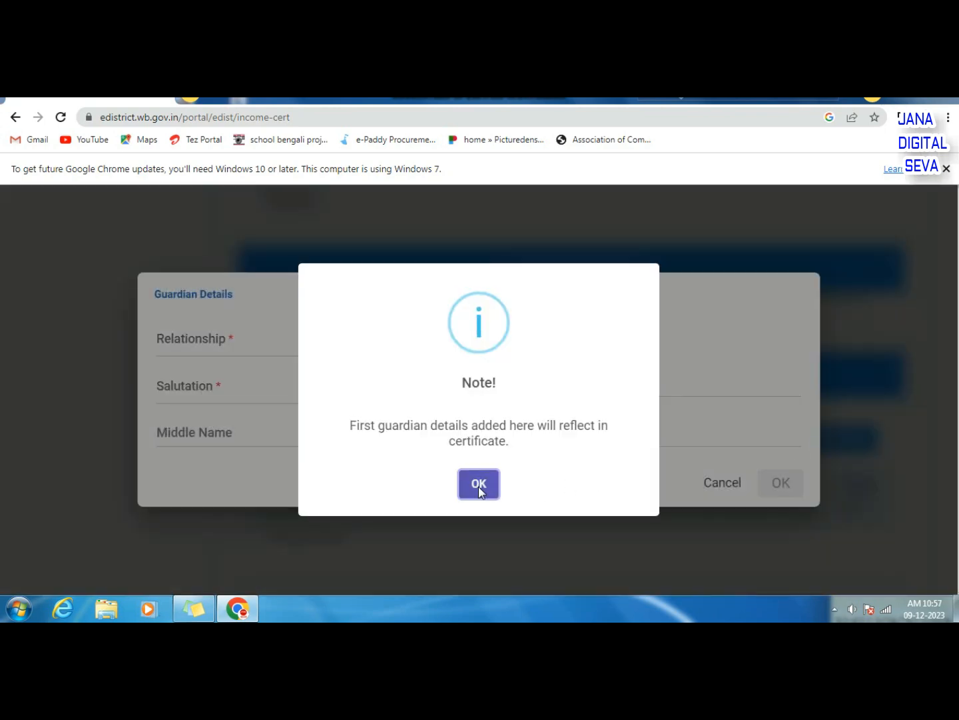
left_click(227, 346)
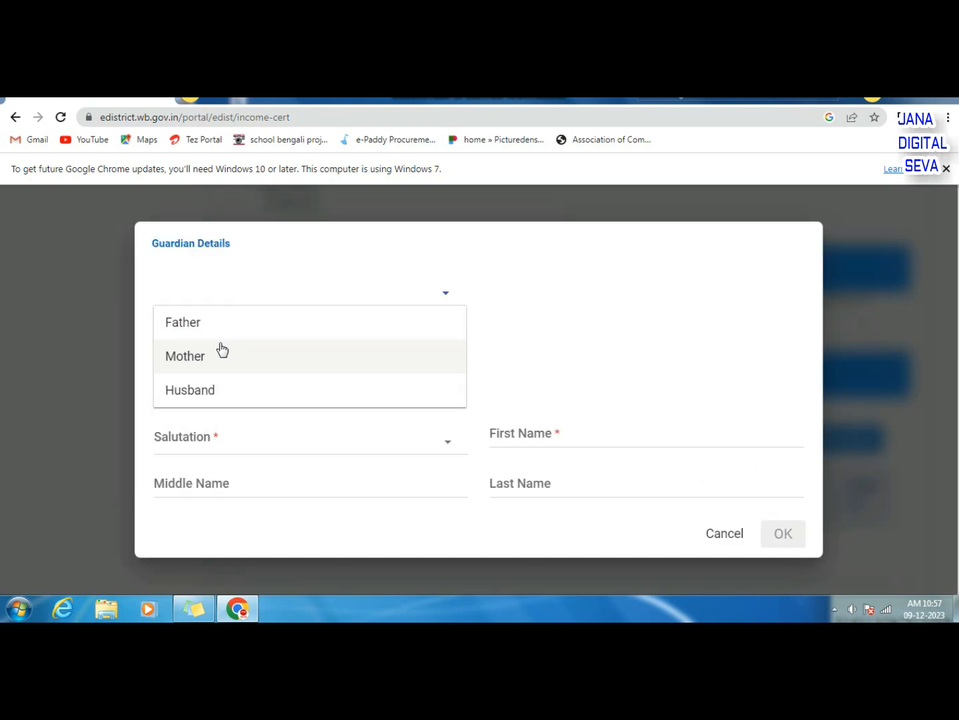
left_click(200, 325)
left_click(203, 390)
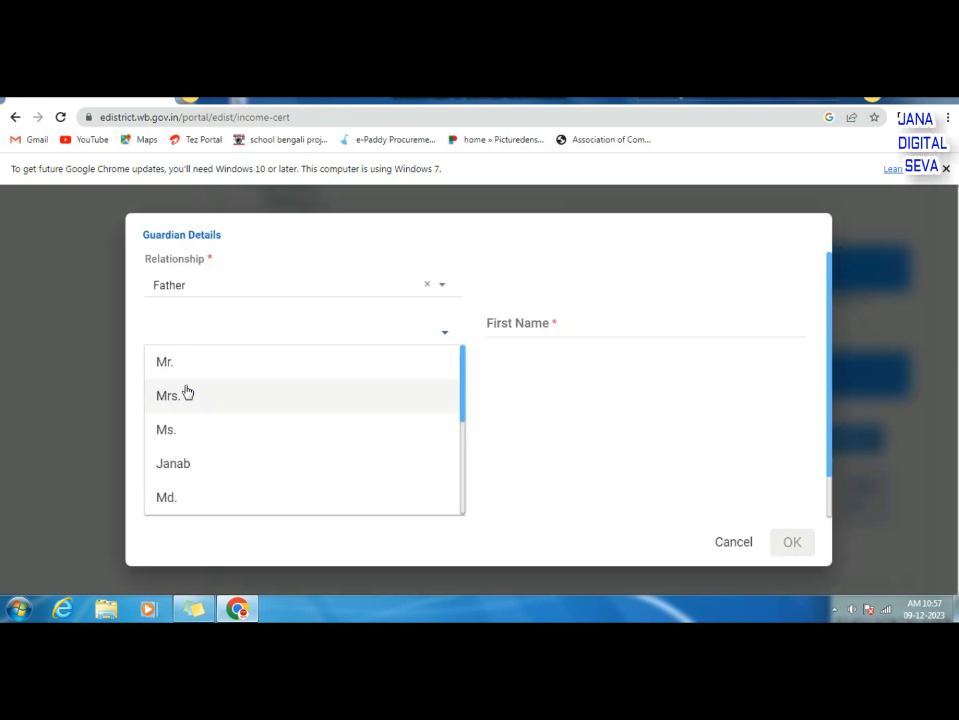
left_click(182, 364)
Step: Enter the father's first, middle and last names and add him to the table
left_click(531, 392)
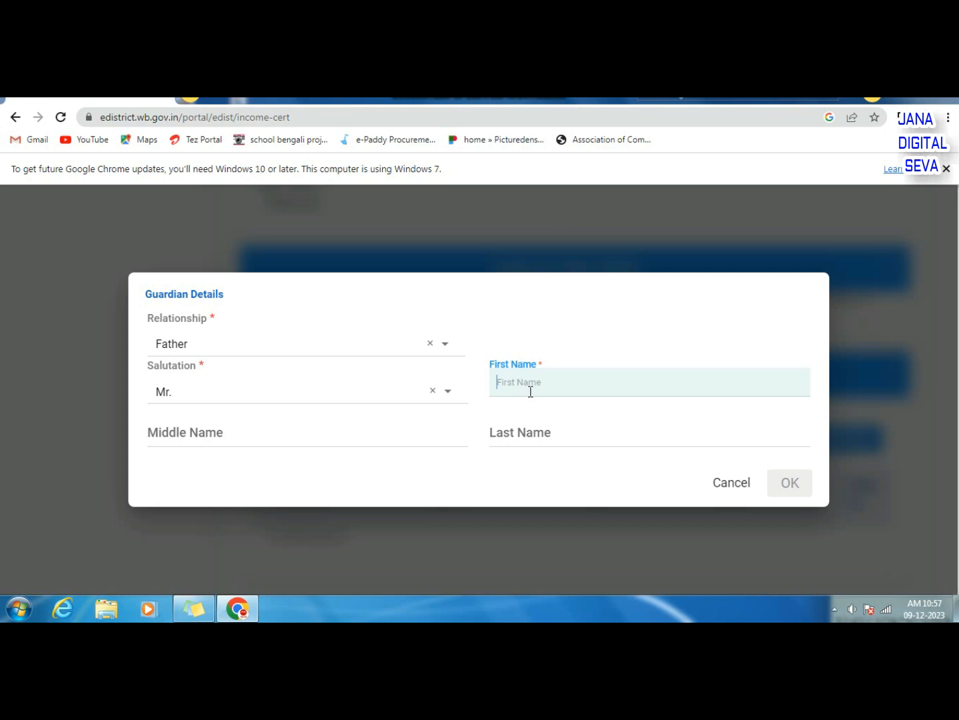
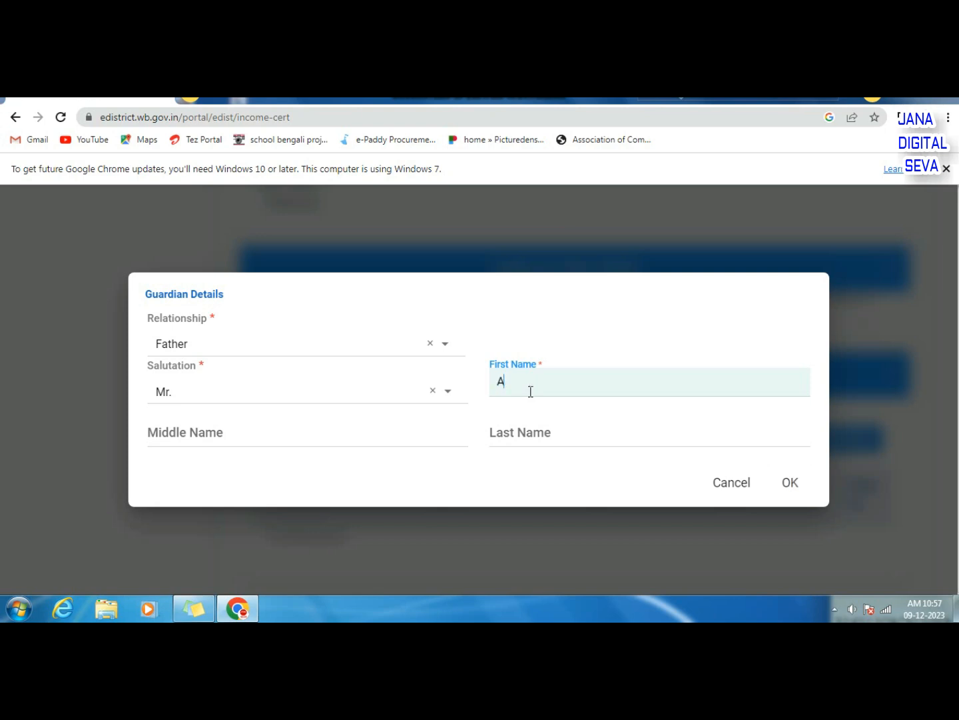
key("Tab")
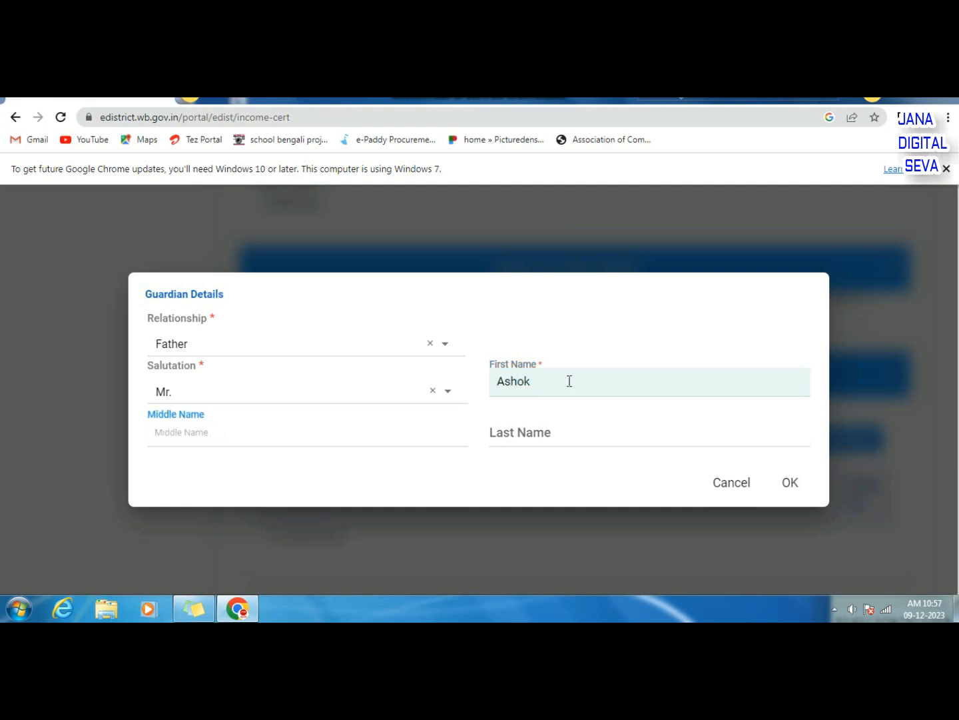
key("Tab")
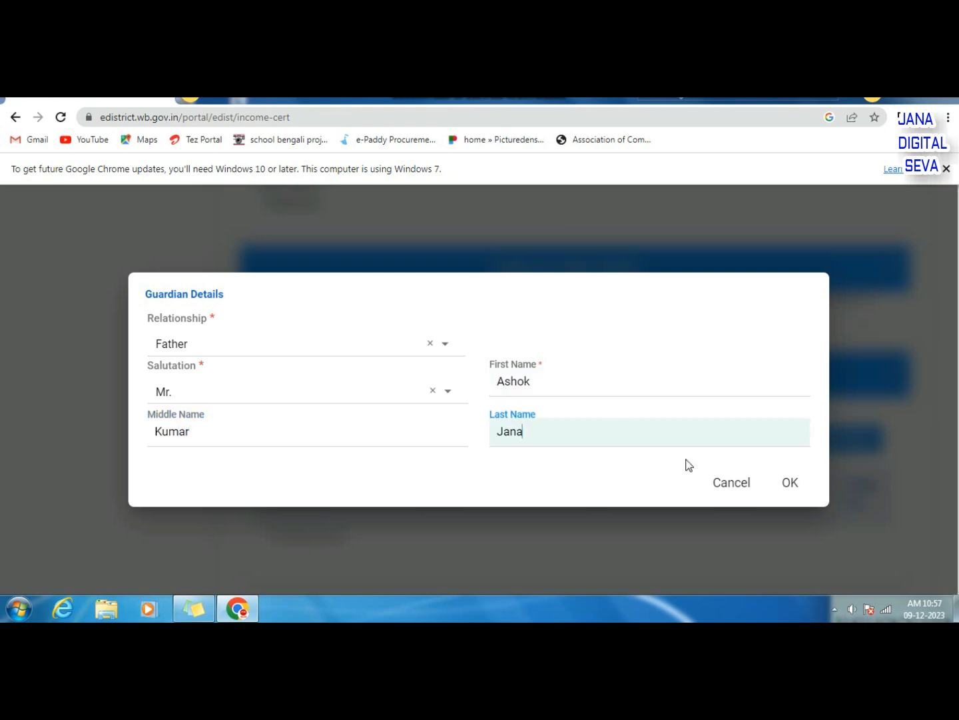
left_click(789, 483)
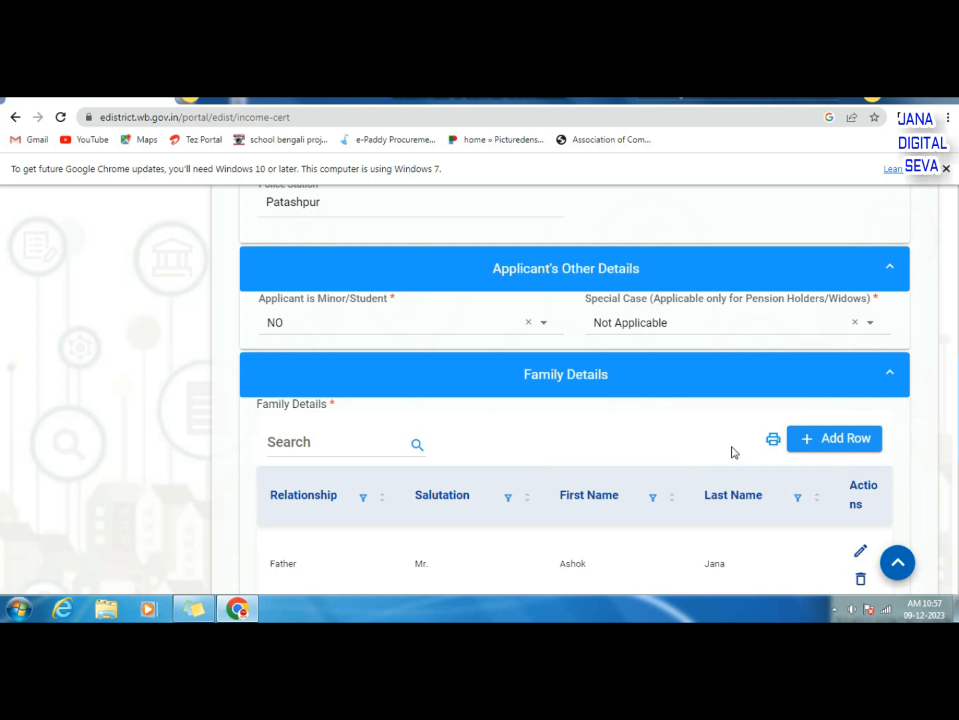
scroll(735, 454, "down", 3)
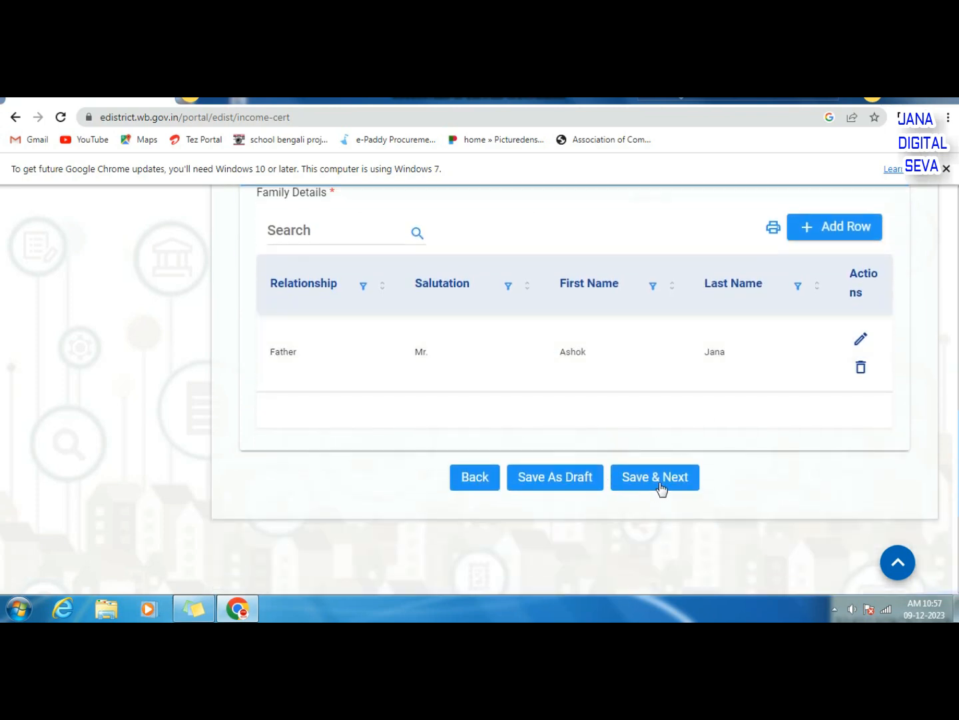
Step: Save the family details and choose Other as the reason for application
left_click(660, 479)
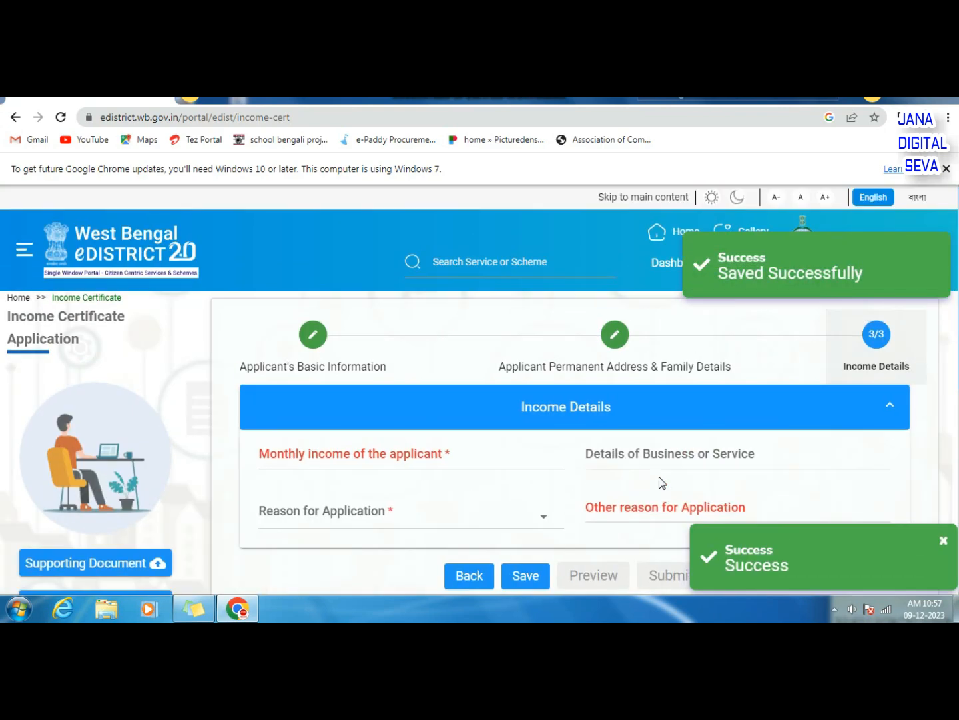
scroll(347, 427, "down", 1)
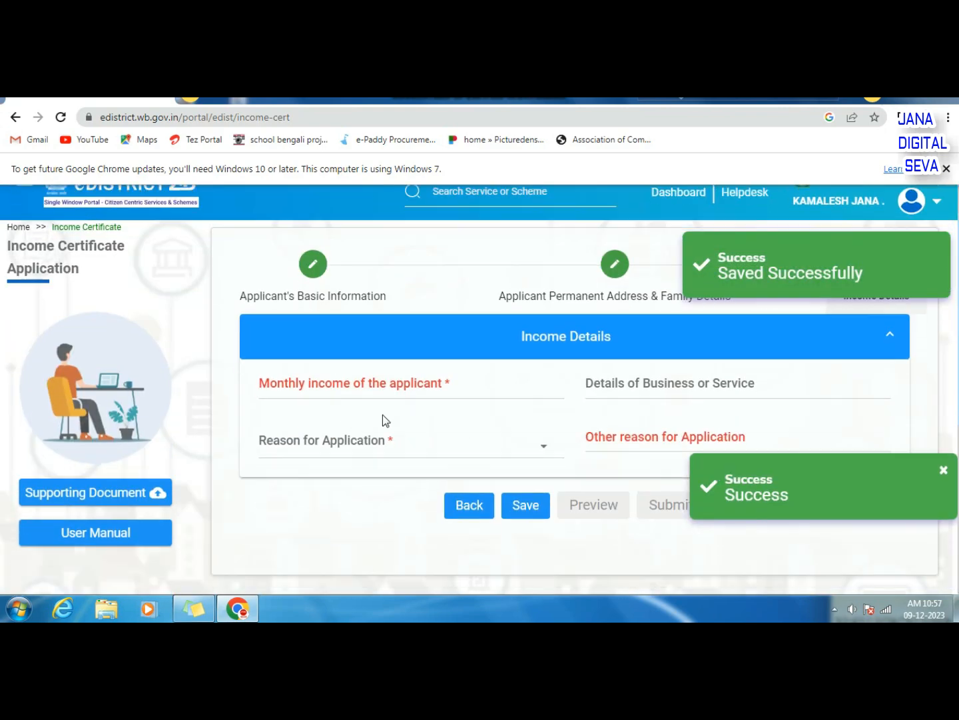
left_click(465, 391)
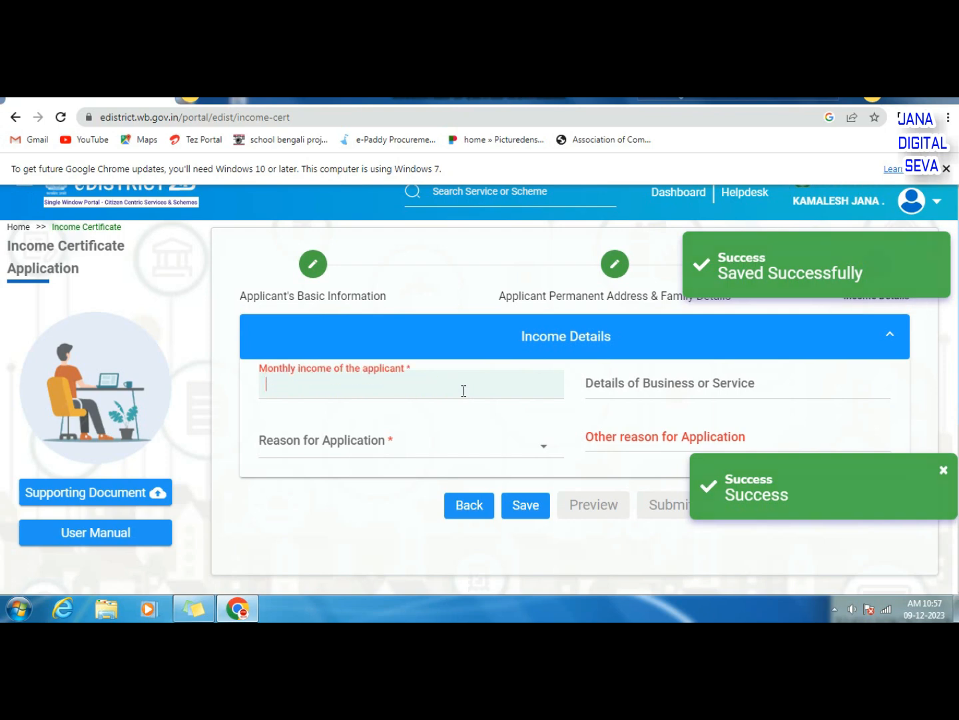
left_click(551, 453)
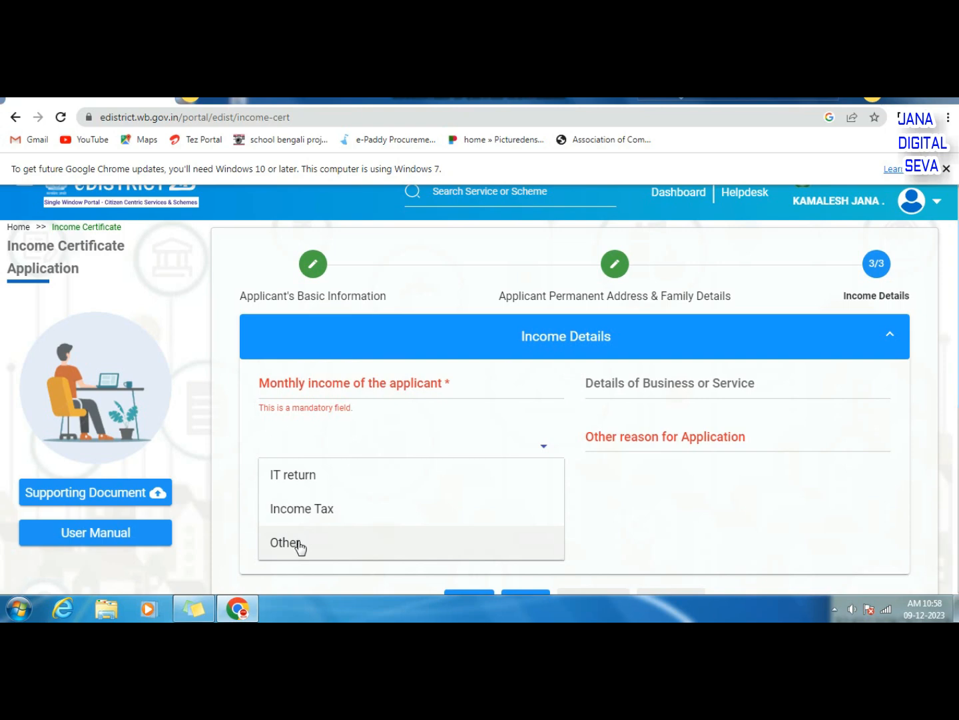
left_click(298, 544)
Step: Enter monthly income 19759, business details 'Business' and other reason 'for scholarship'
left_click(616, 439)
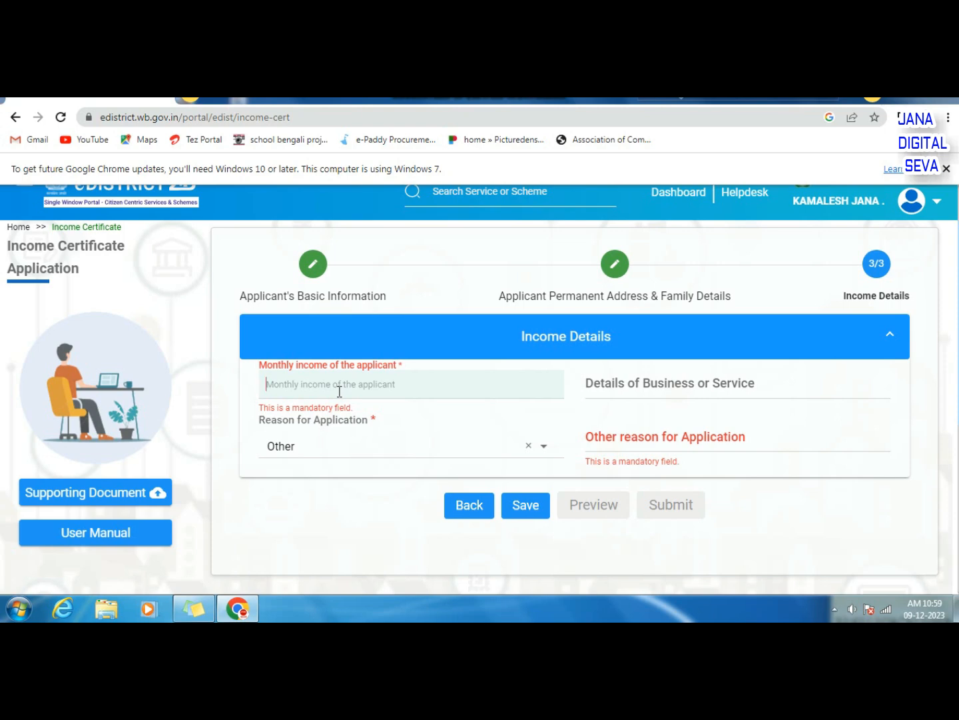
type("19759")
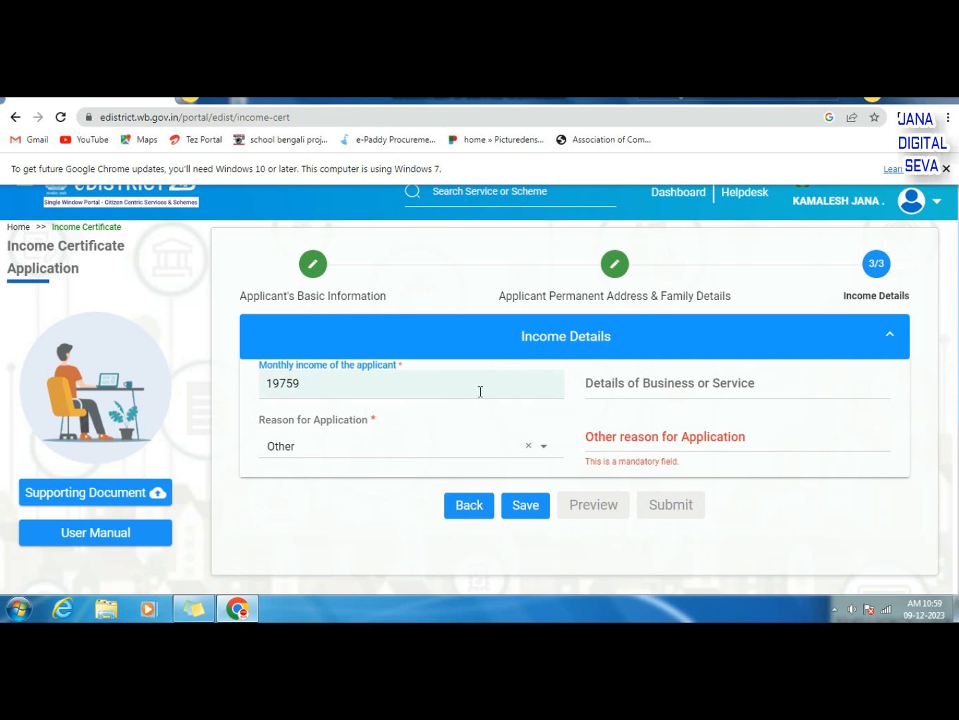
key("Tab")
type("Busin")
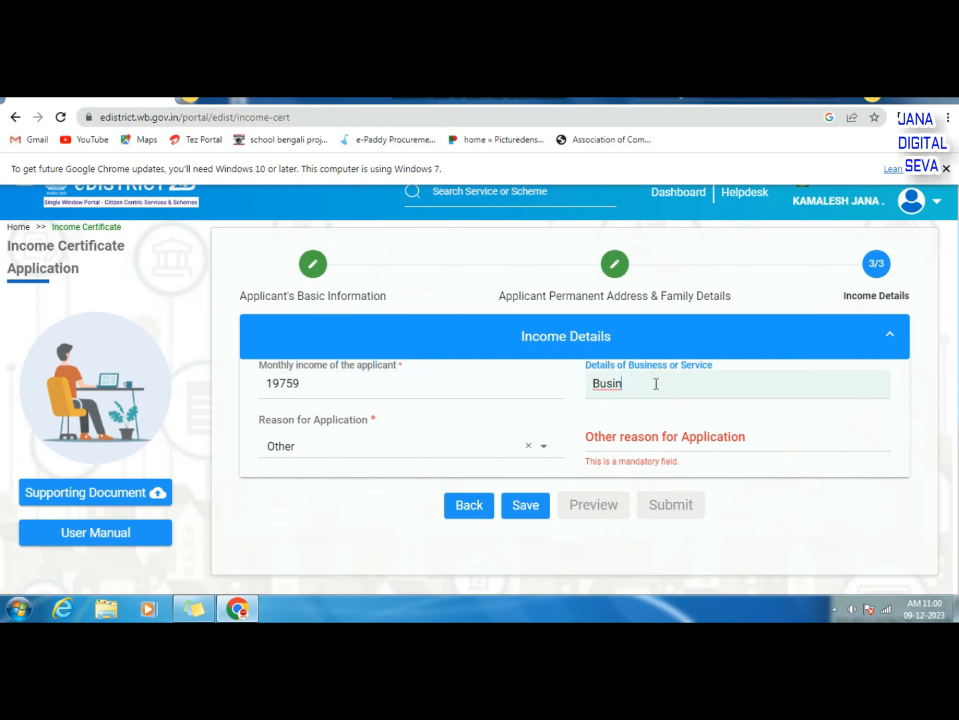
type("ess")
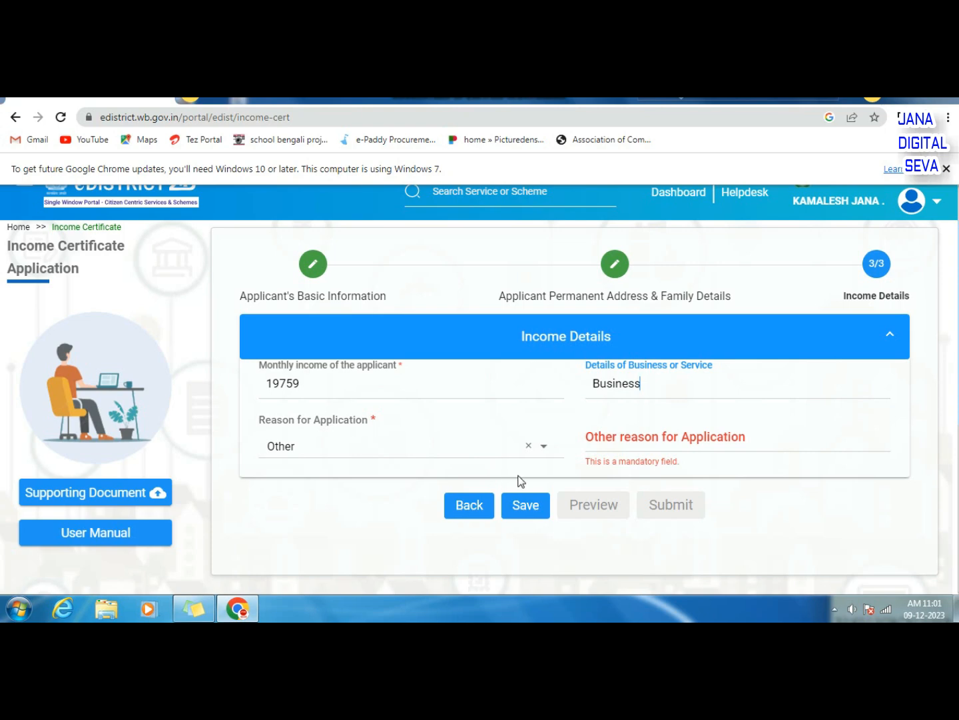
left_click(666, 438)
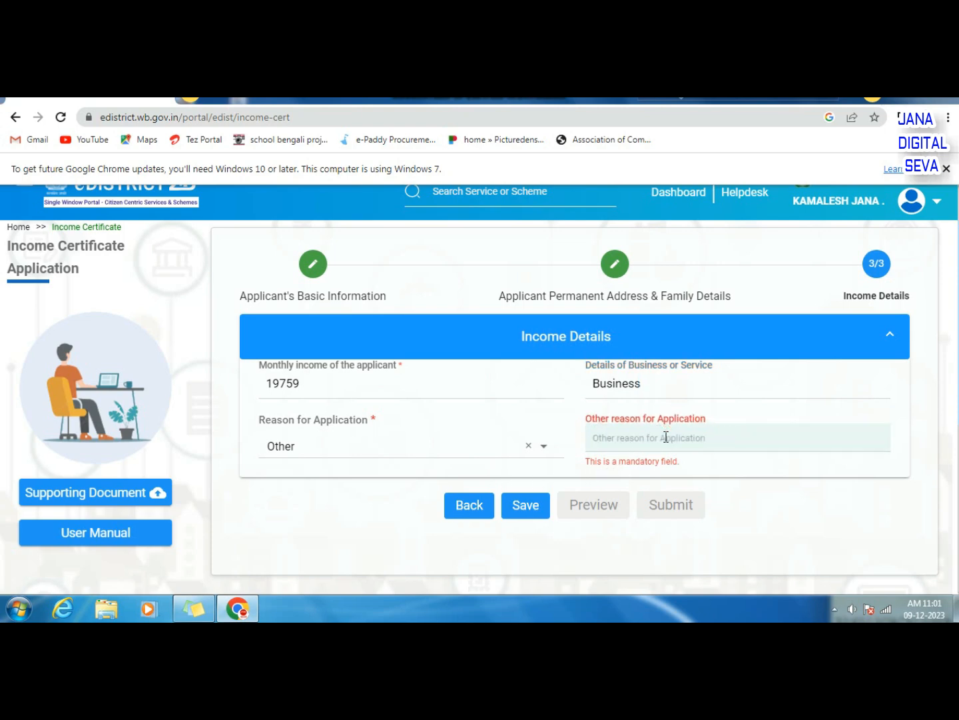
type("for s")
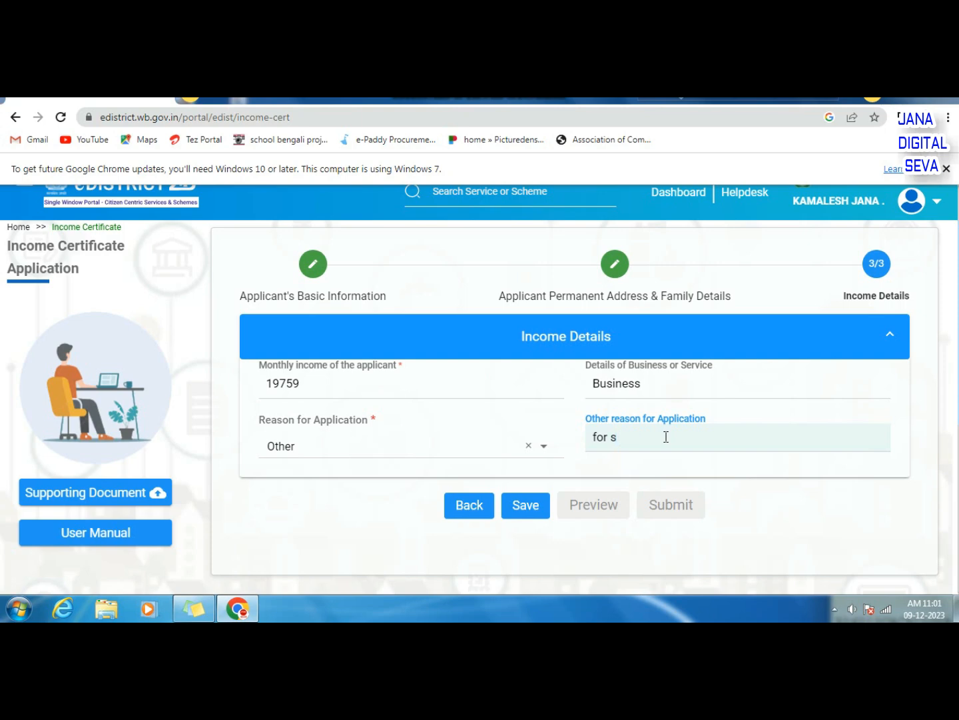
type("cholarship")
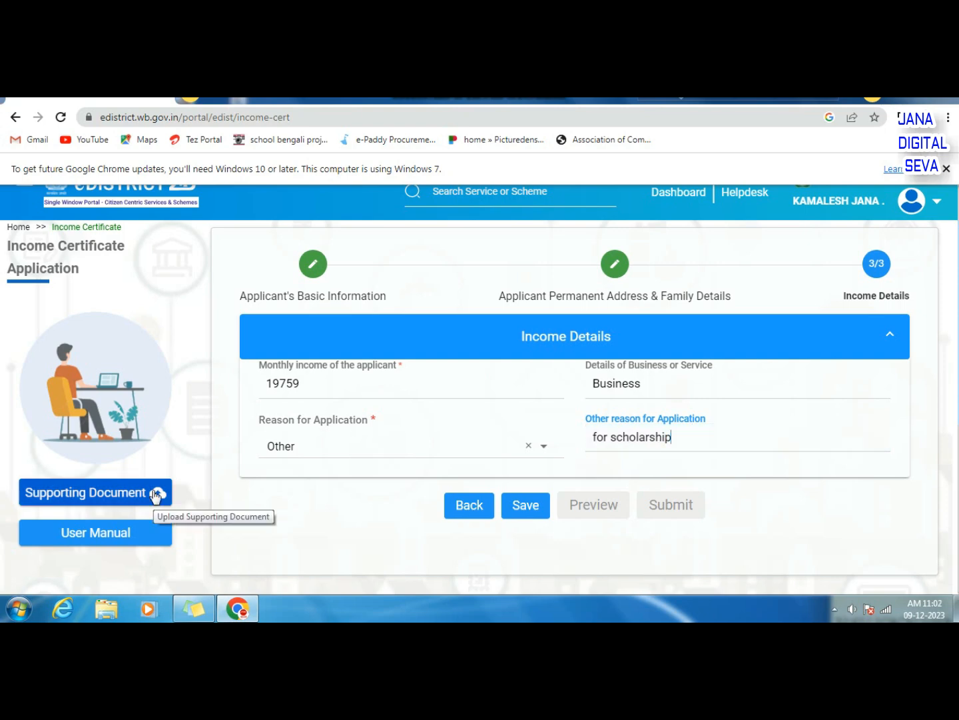
Step: Open the documents form with Aadhar Card as residential proof and attach the Desktop aadhaar PDF
left_click(116, 494)
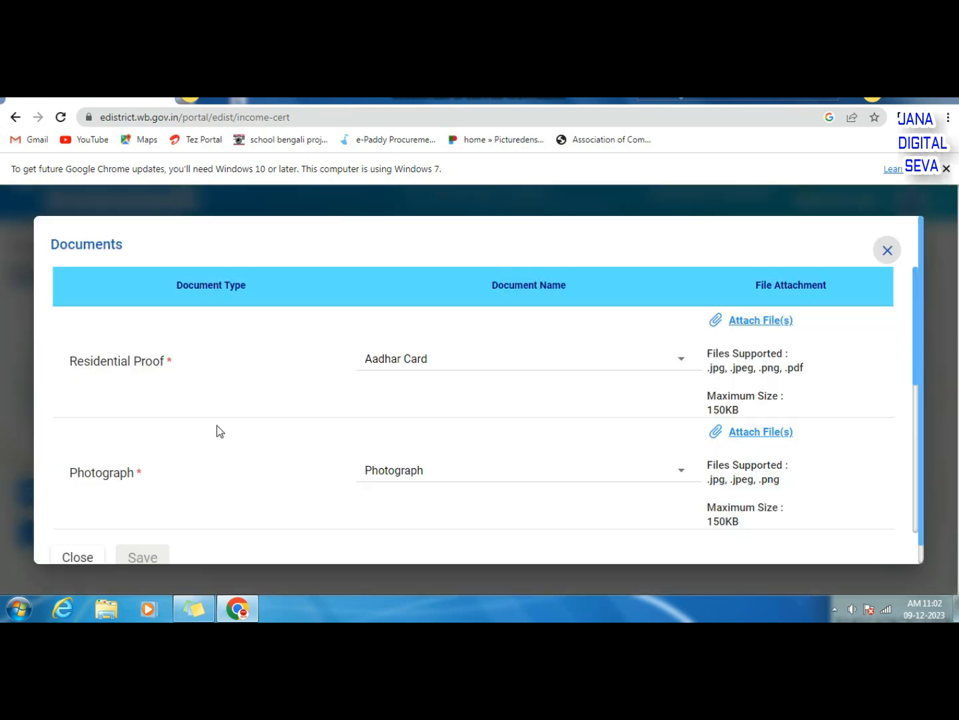
left_click(605, 366)
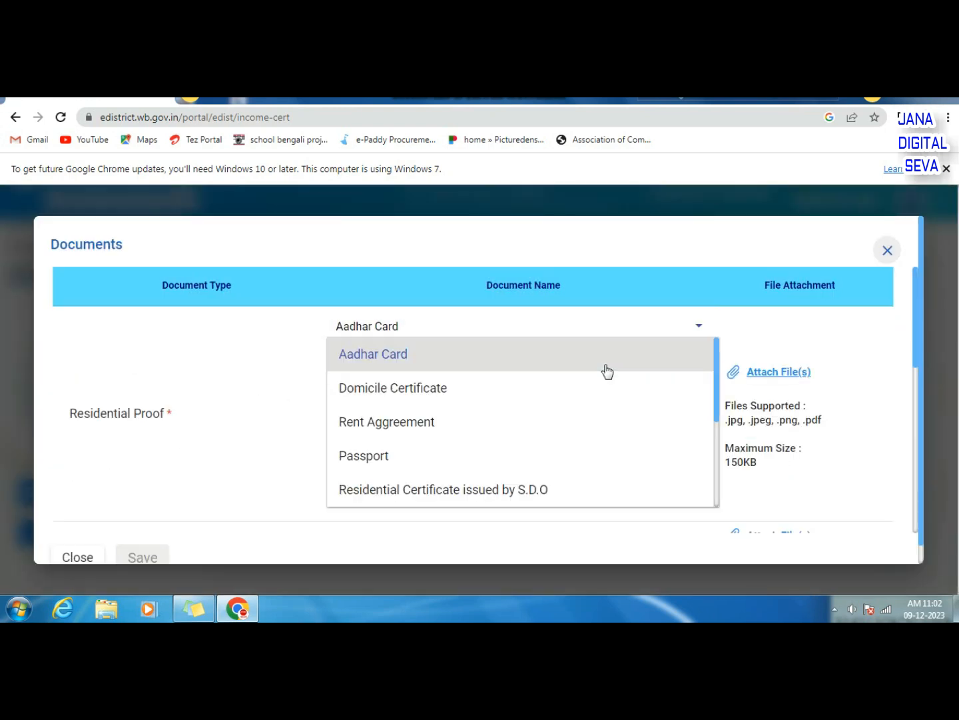
left_click(605, 364)
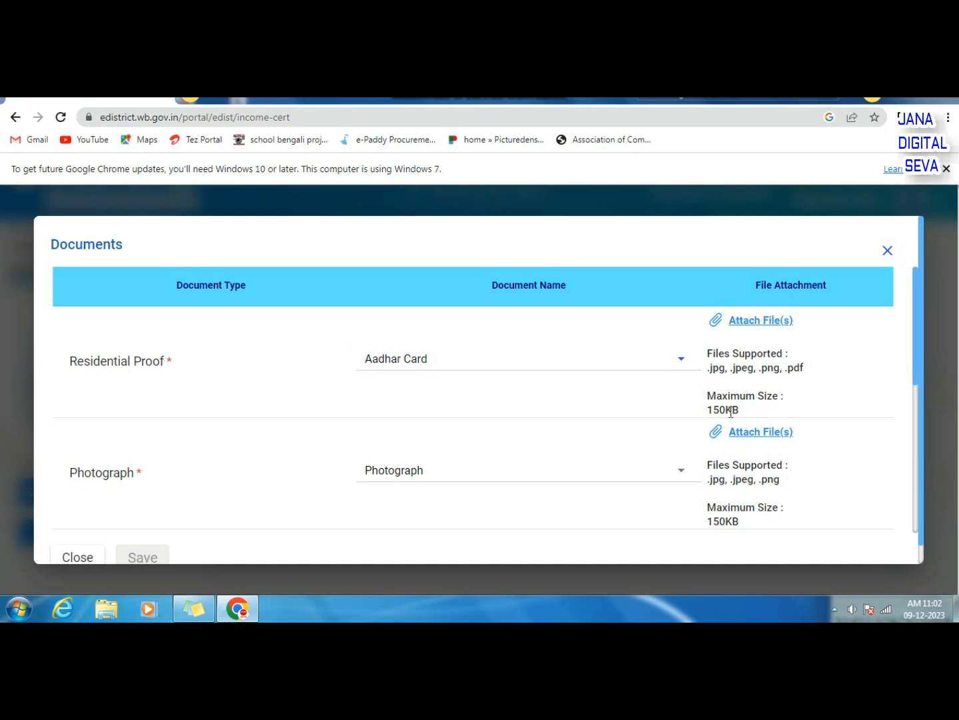
left_click(754, 321)
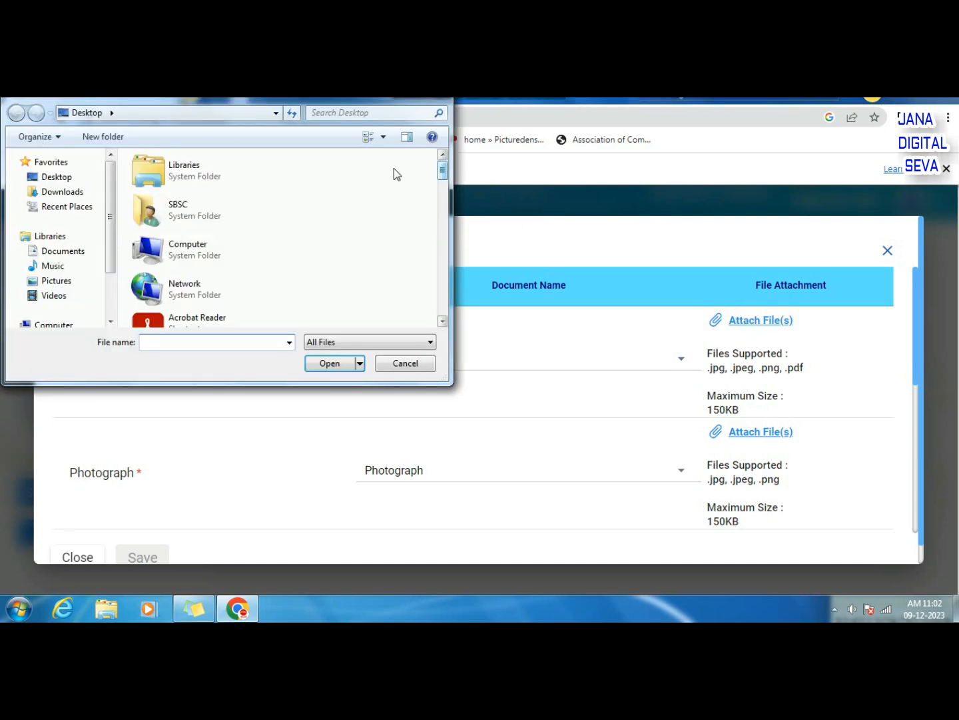
left_click(77, 178)
mouse_move(441, 175)
left_mouse_down()
mouse_move(462, 314)
mouse_move(470, 240)
left_mouse_up()
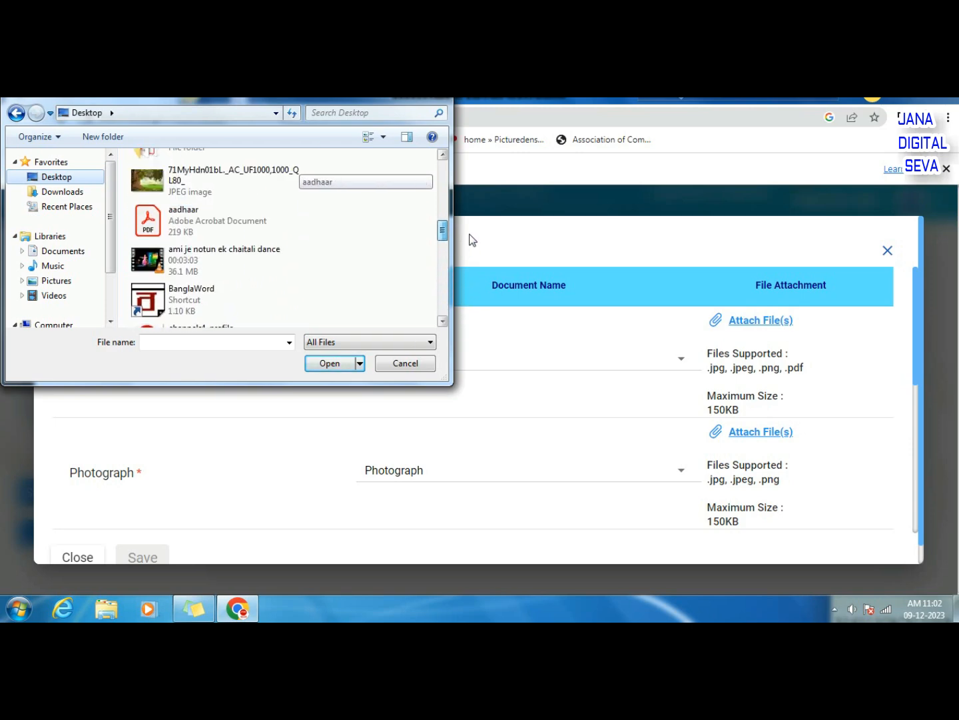
left_click(208, 232)
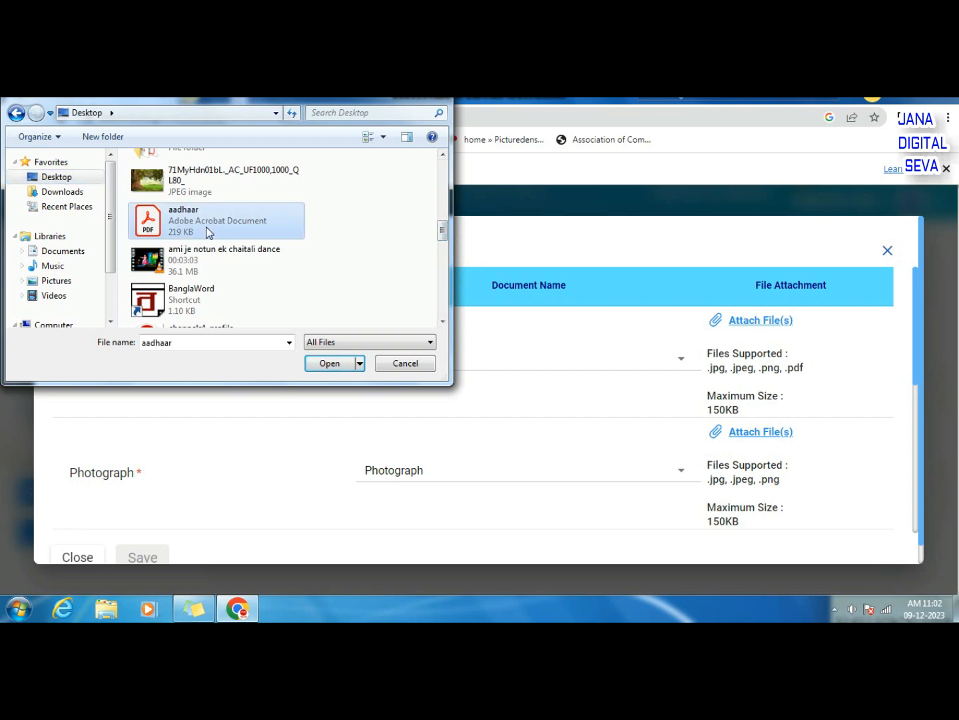
double_click(208, 232)
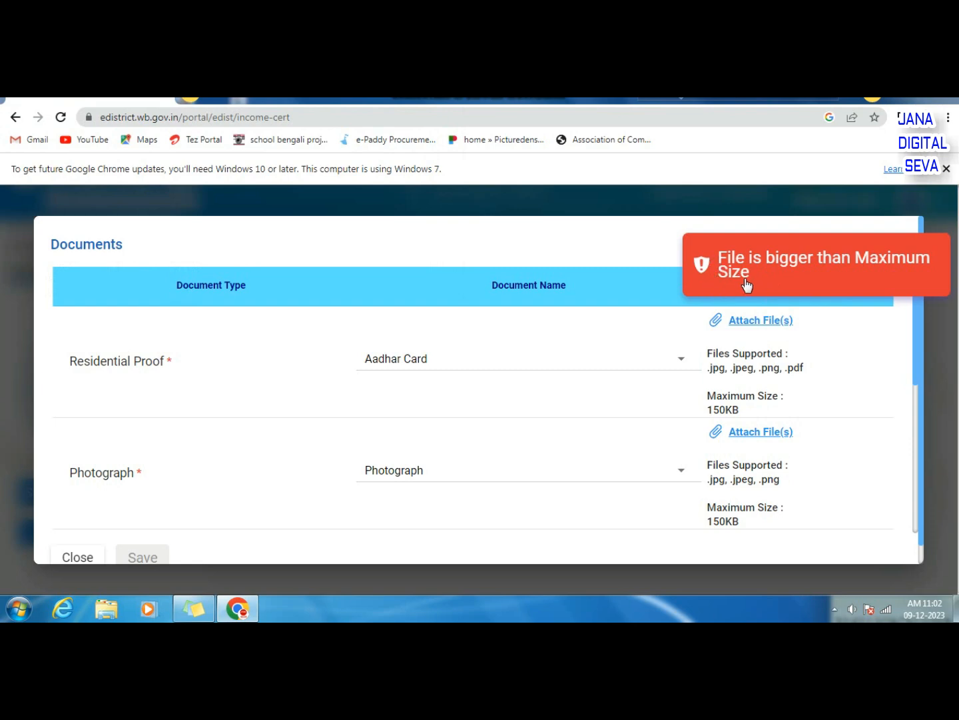
Step: Re-attach the smaller aadhaar PDF after the oversized file was rejected
left_click(740, 324)
left_click_drag(447, 176, 445, 228)
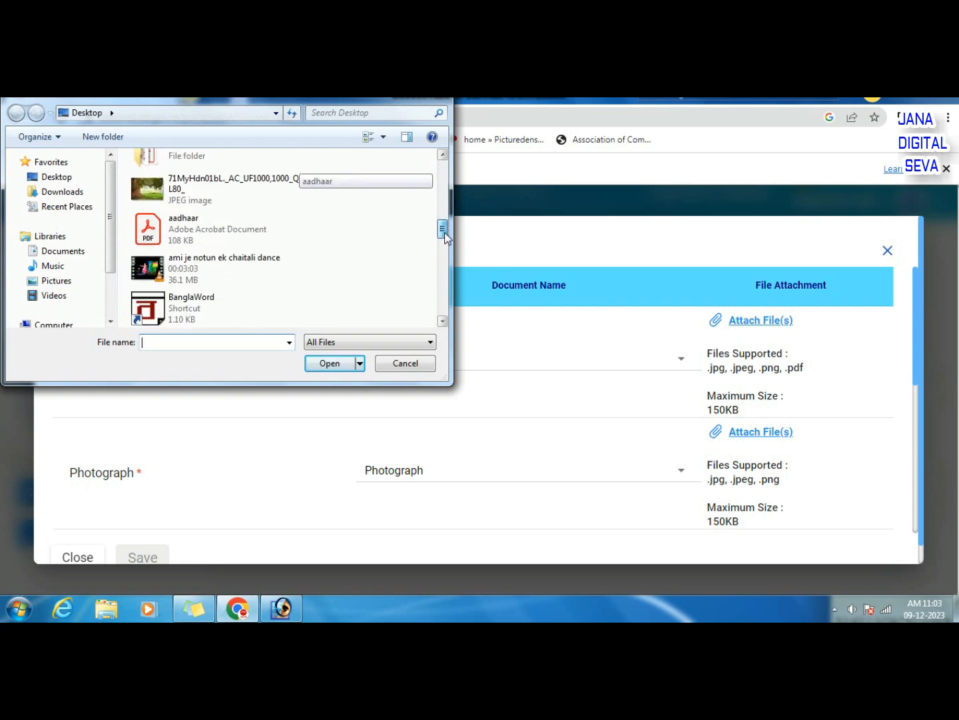
left_click(174, 233)
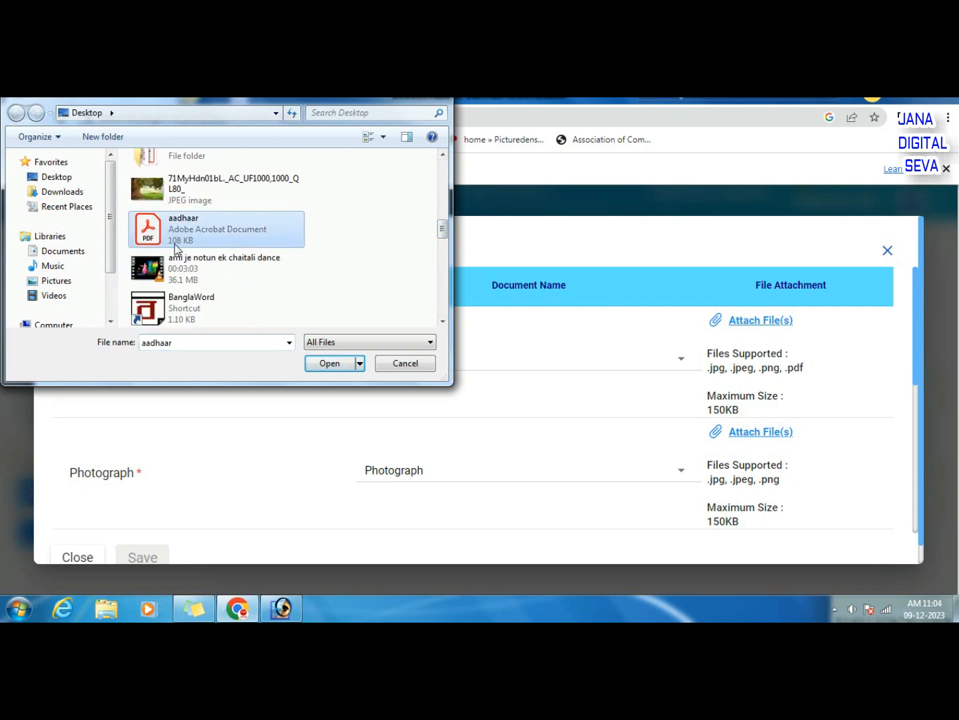
double_click(198, 240)
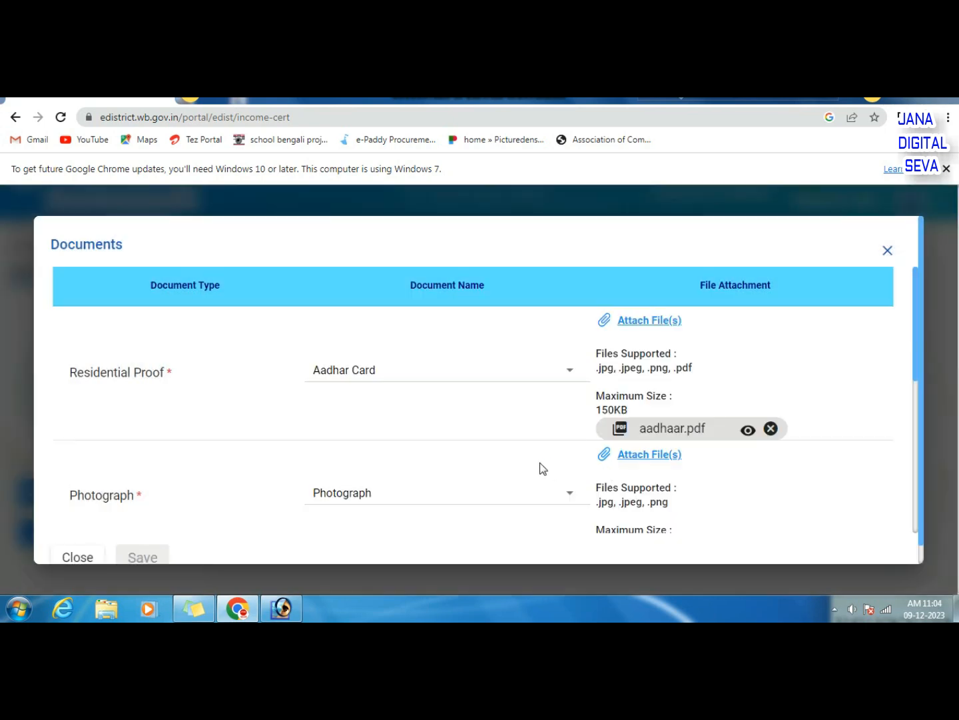
Step: Attach photo.jpg as the applicant's photograph
scroll(540, 464, "down", 2)
scroll(399, 433, "up", 1)
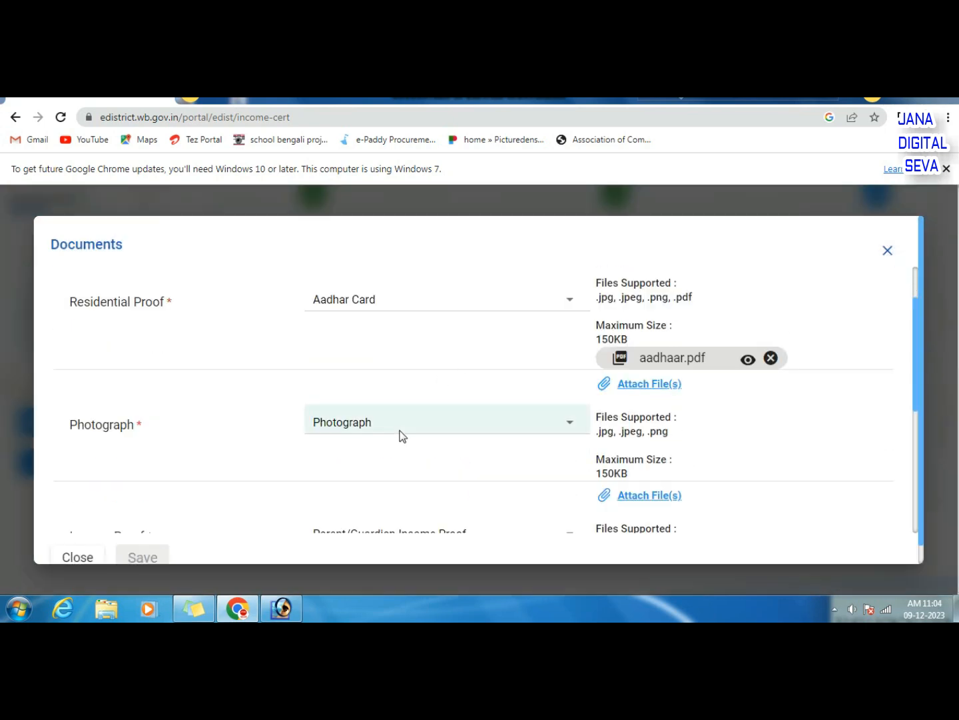
left_click(644, 387)
scroll(446, 200, "down", 1)
left_click_drag(445, 192, 450, 293)
double_click(230, 278)
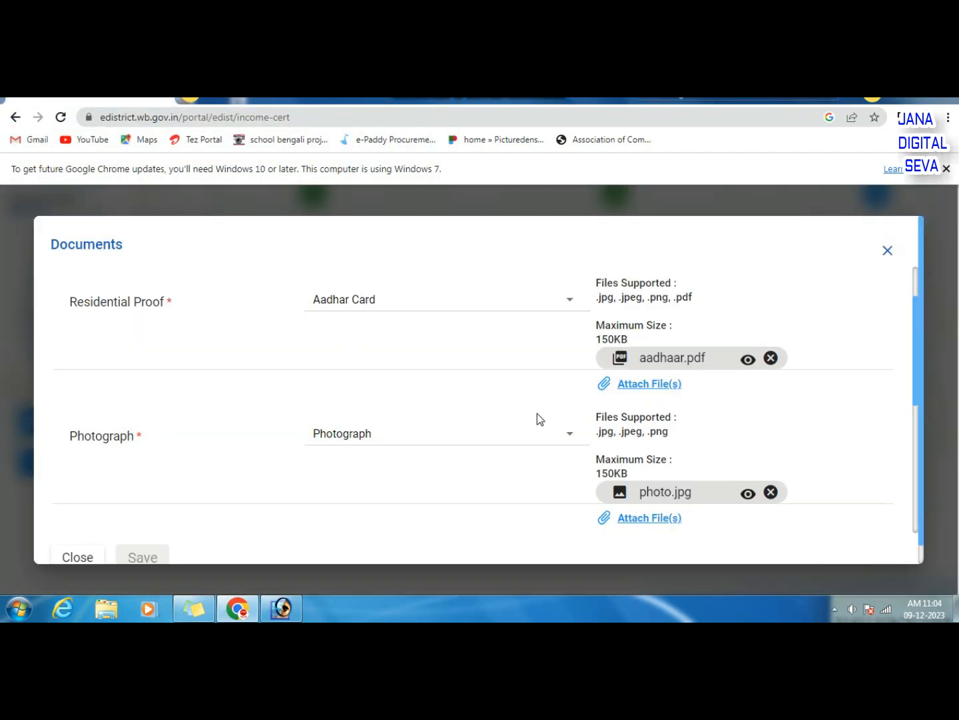
Step: Choose Parent/Guardian Income Proof and attach the panchit copy file
scroll(536, 414, "down", 3)
left_click(568, 349)
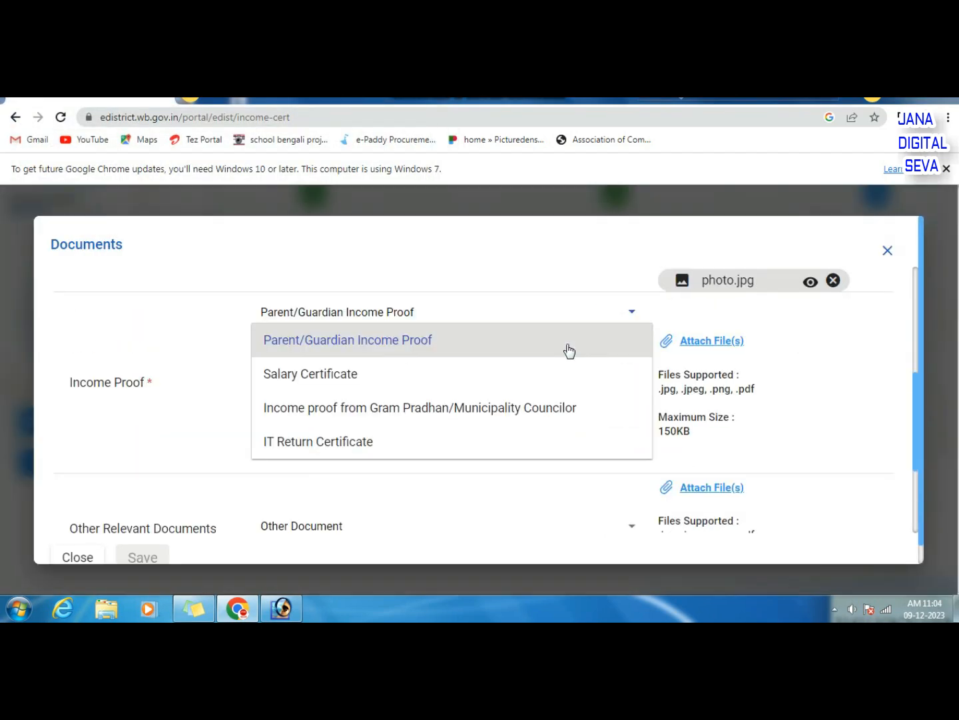
left_click(392, 346)
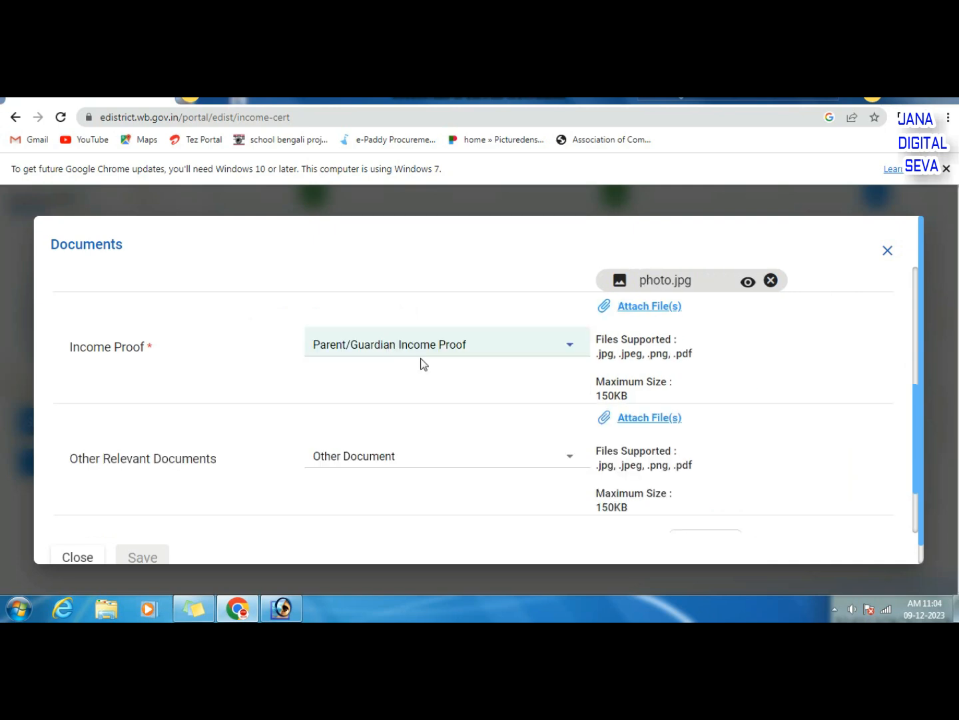
left_click(644, 307)
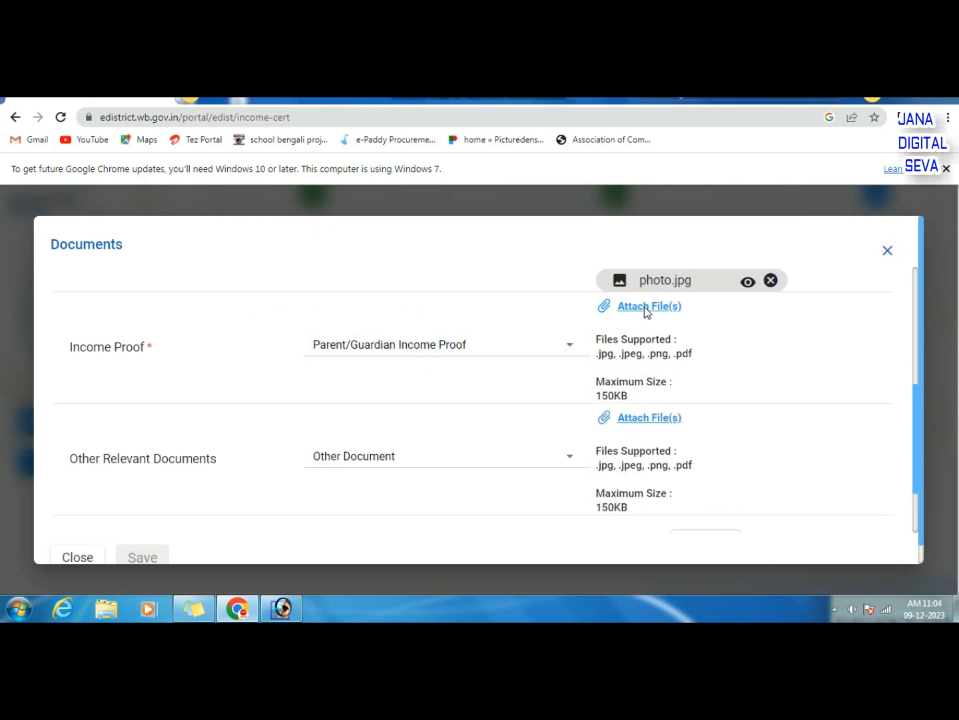
mouse_move(444, 168)
left_mouse_down()
mouse_move(445, 283)
mouse_move(430, 280)
left_mouse_up()
double_click(194, 279)
Step: Tick I accept on the declaration that the information is true
scroll(590, 450, "down", 2)
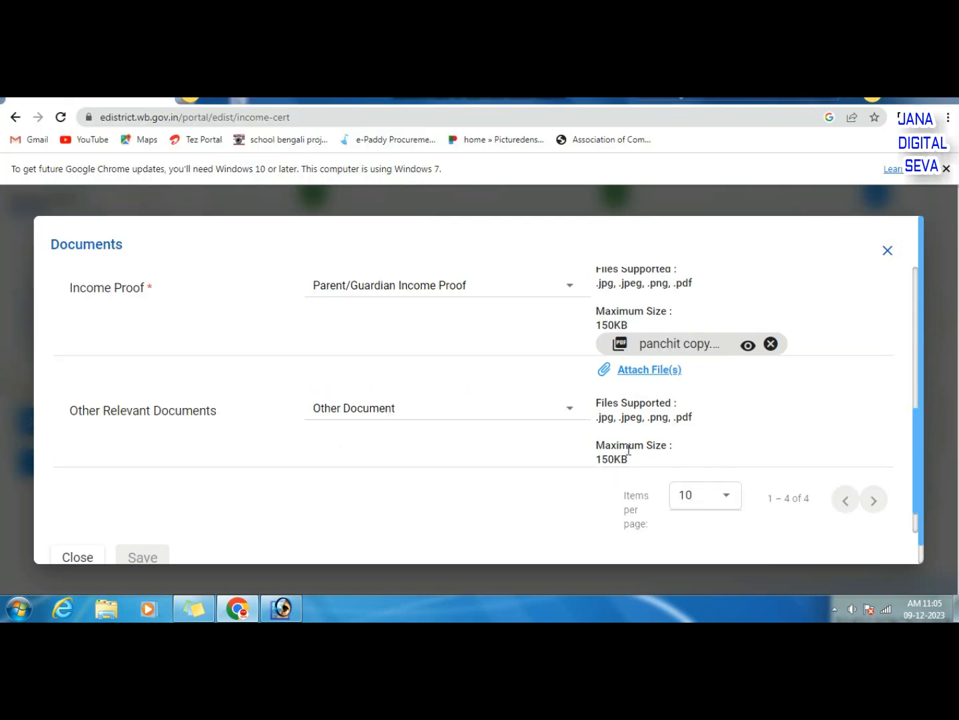
scroll(591, 450, "down", 1)
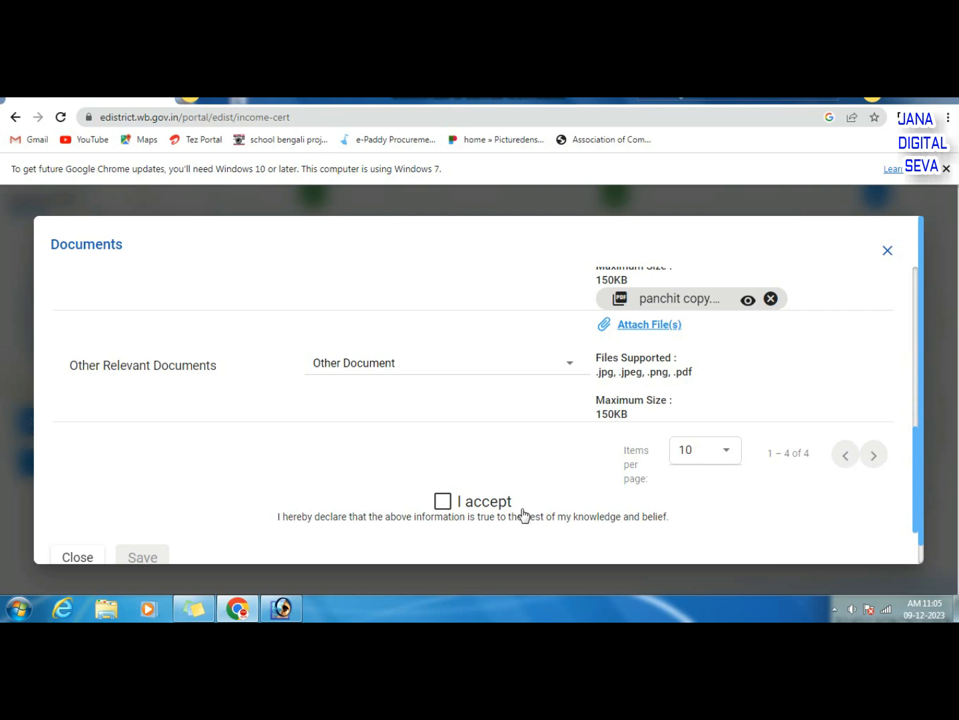
left_click(442, 502)
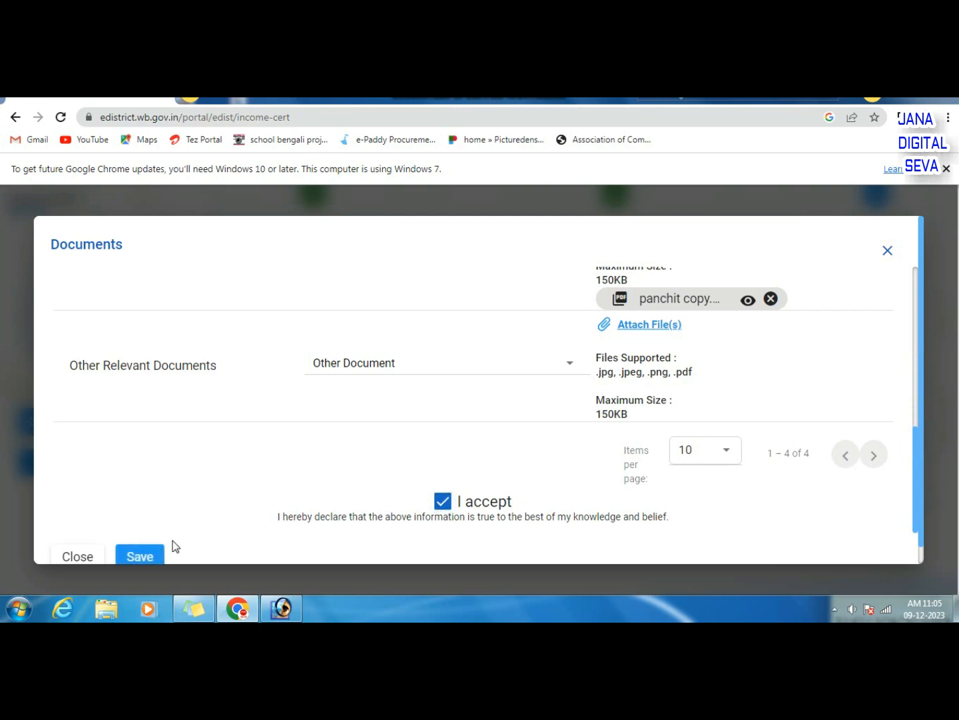
scroll(213, 497, "down", 1)
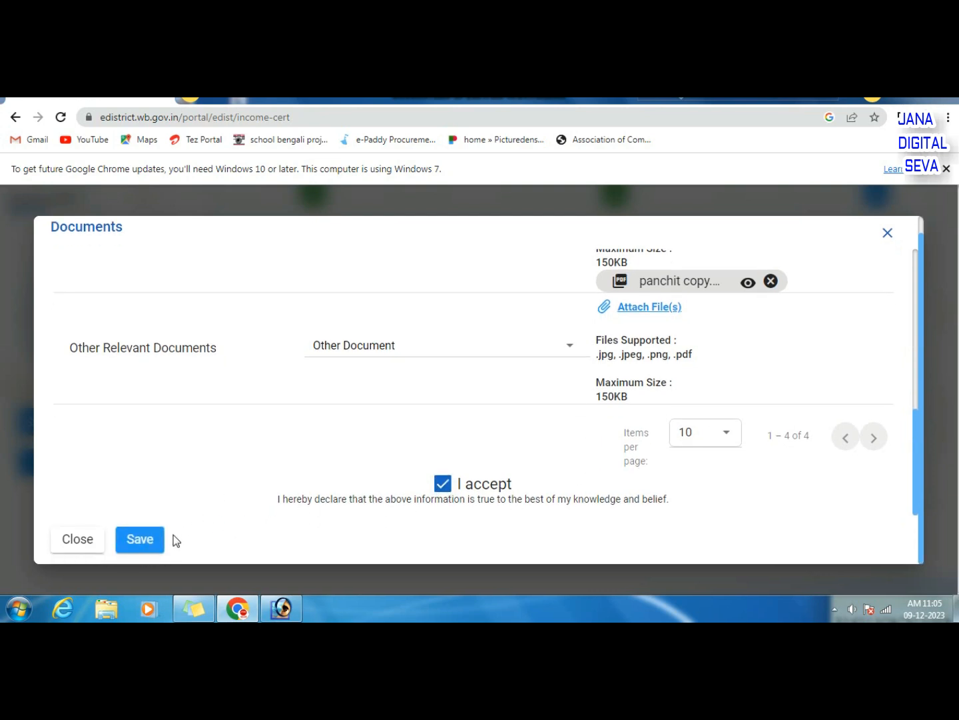
Step: Save the attached documents, then save the Income Details form
left_click(142, 540)
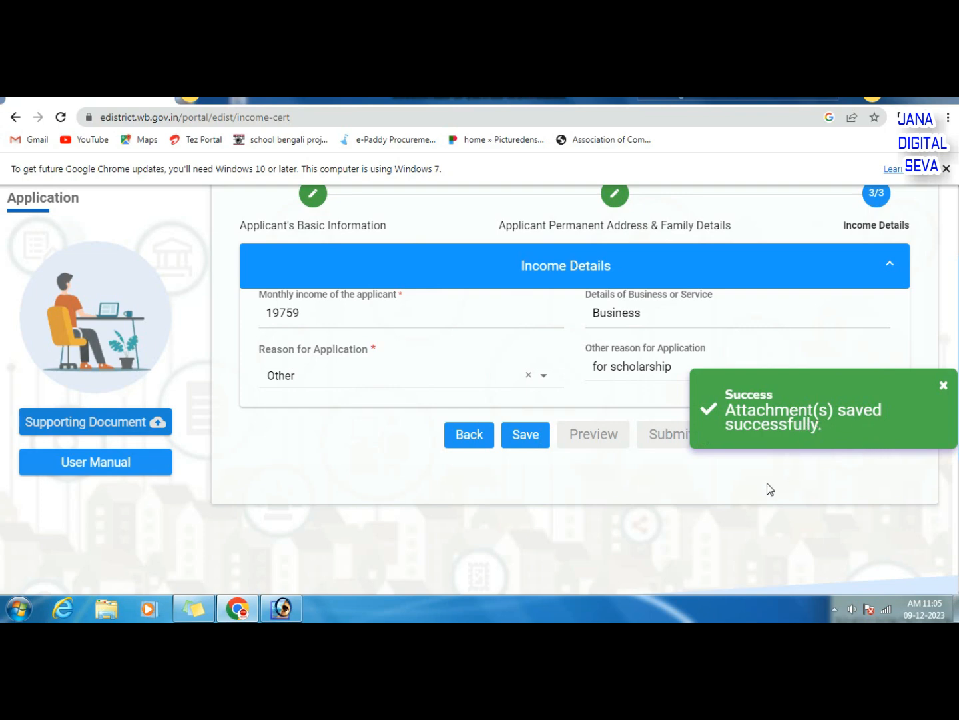
left_click(531, 440)
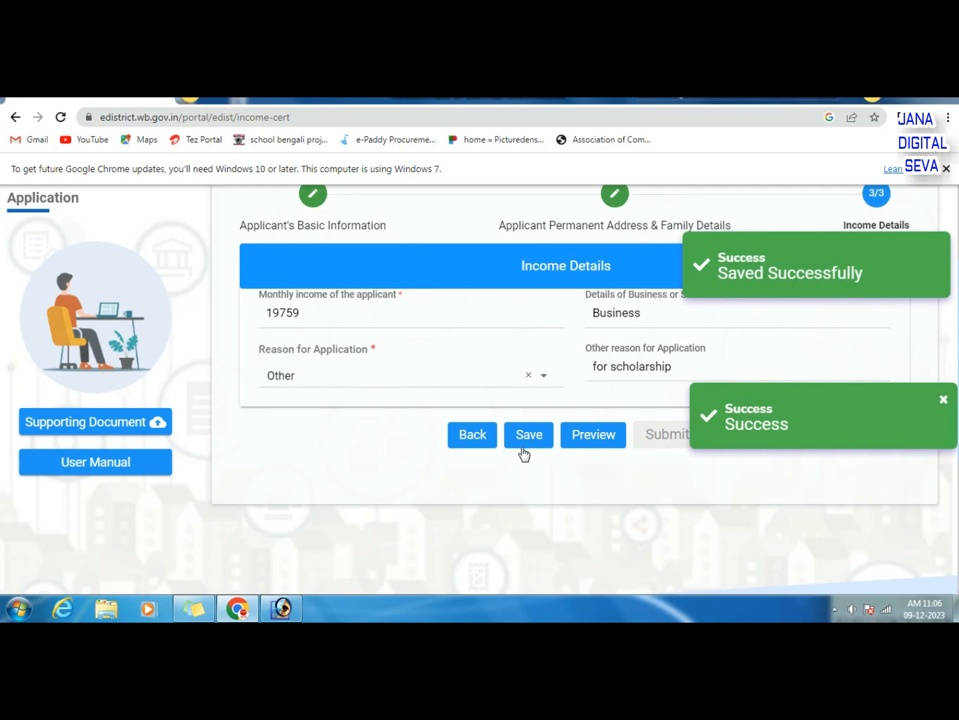
Step: Scroll through the two-page application preview PDF and close it
left_click(588, 441)
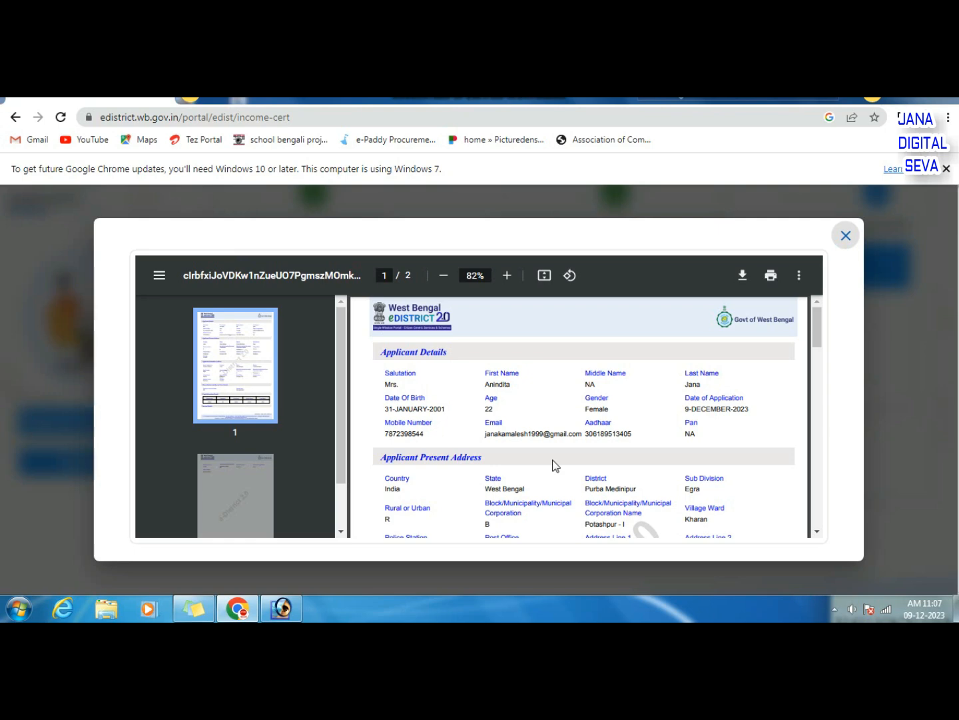
scroll(545, 452, "down", 5)
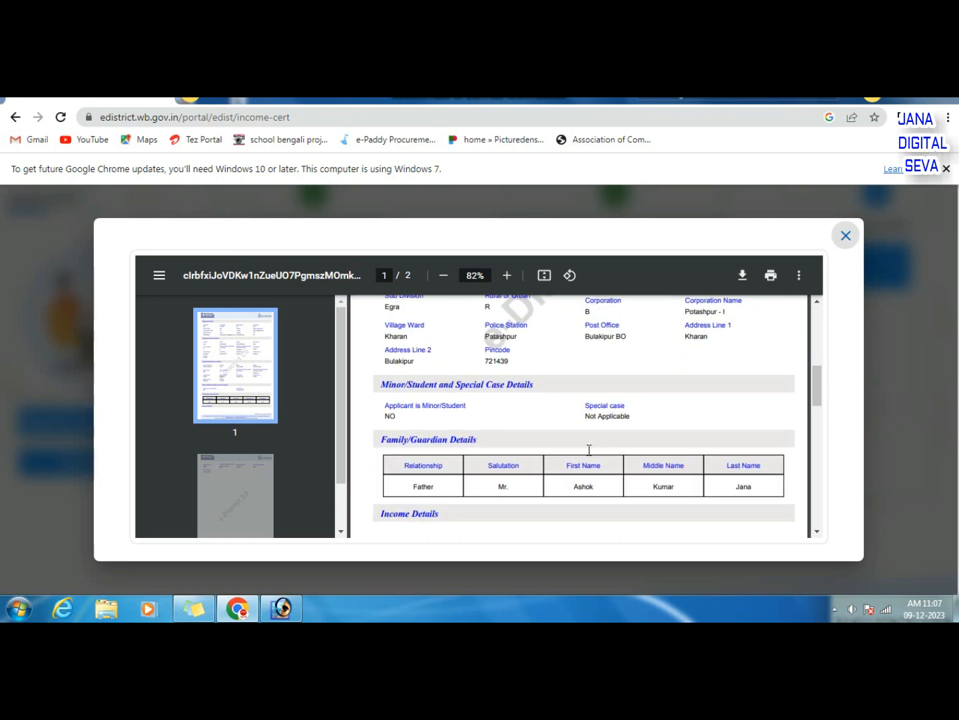
scroll(588, 456, "down", 4)
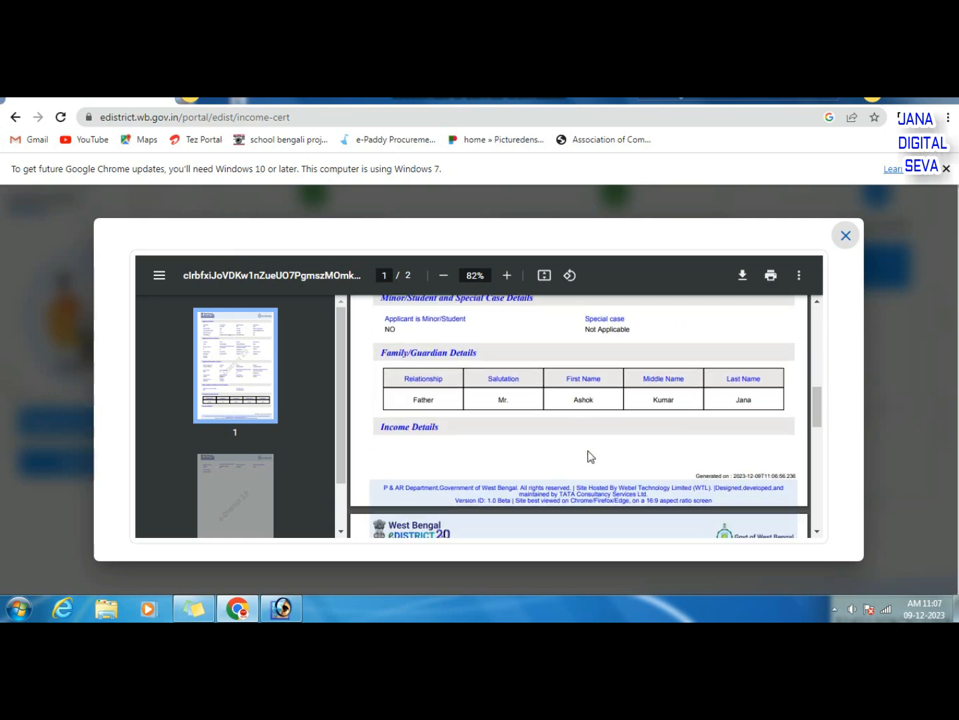
scroll(589, 452, "down", 2)
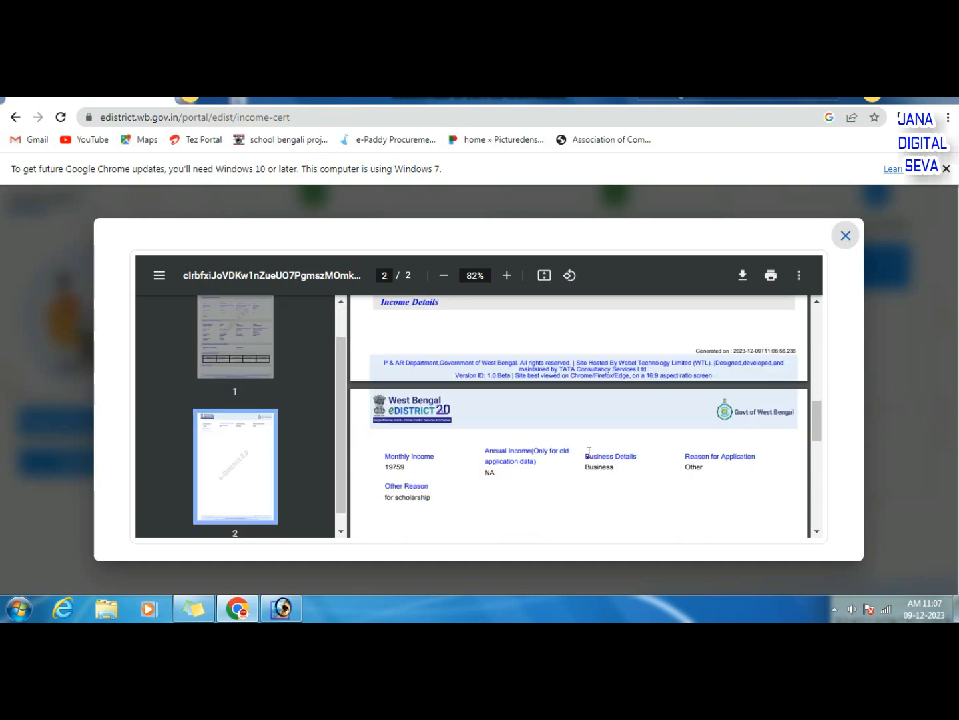
scroll(589, 453, "down", 10)
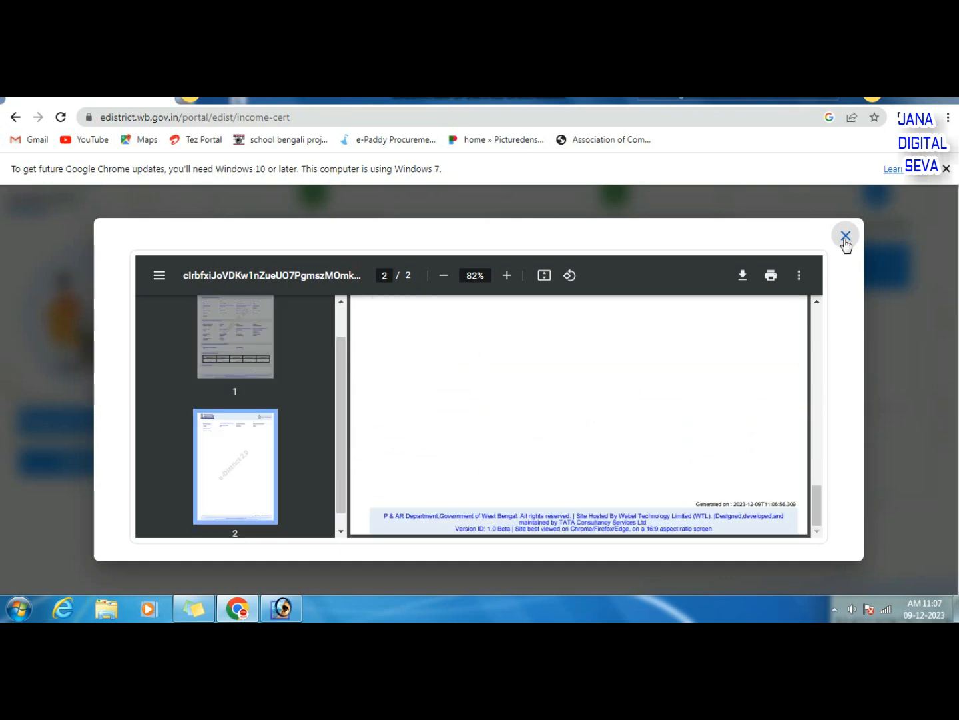
left_click(845, 242)
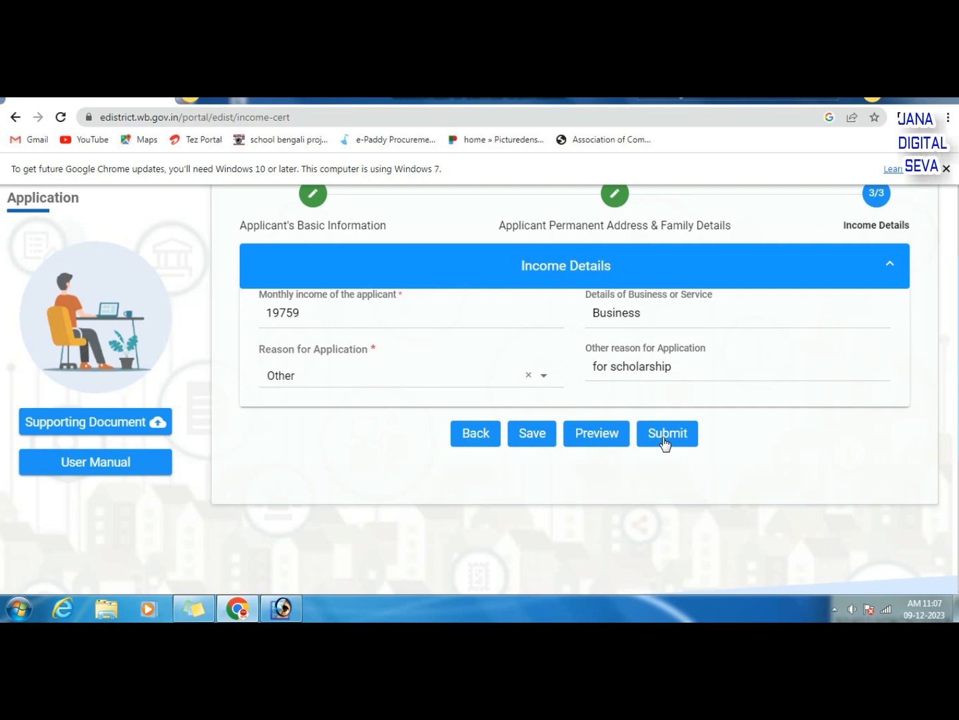
Step: Submit the Income Certificate application, download its acknowledgement, and close the confirmation
left_click(663, 439)
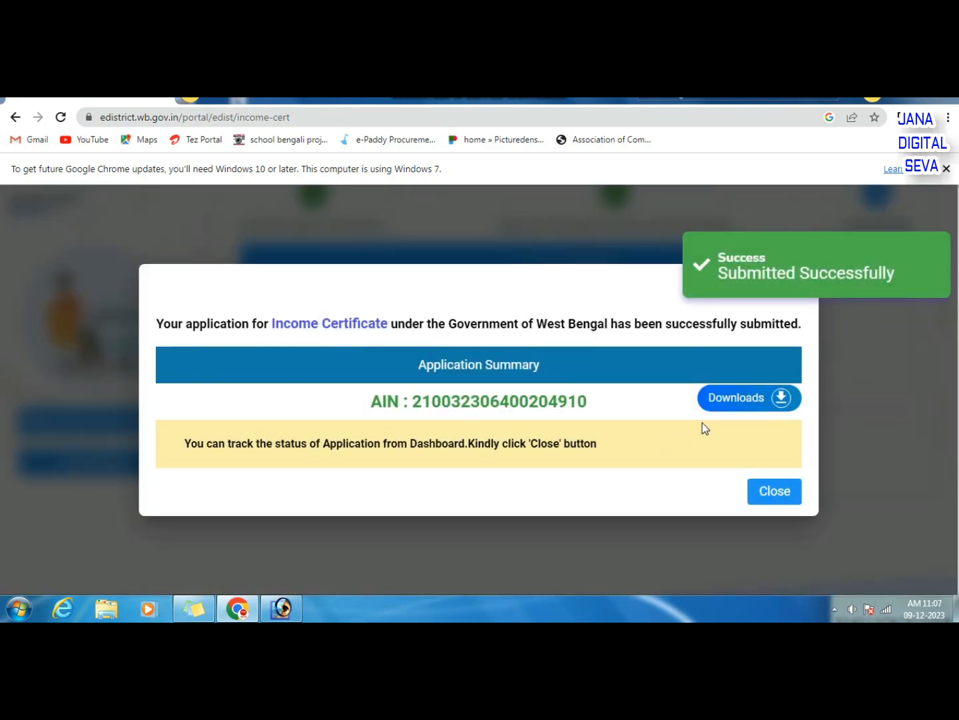
mouse_move(782, 405)
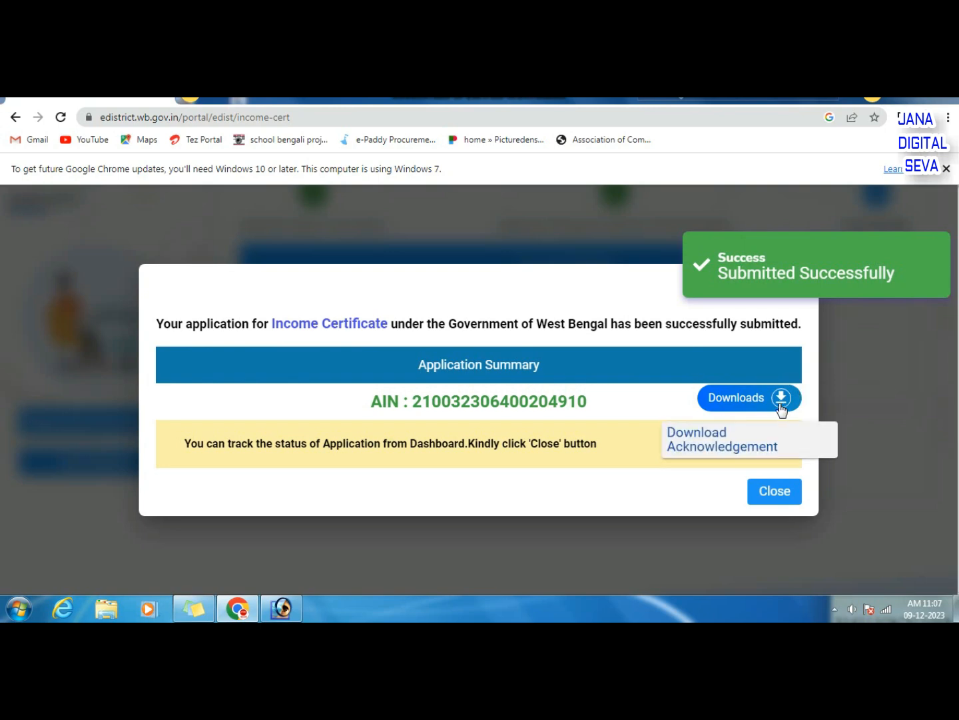
left_click(781, 405)
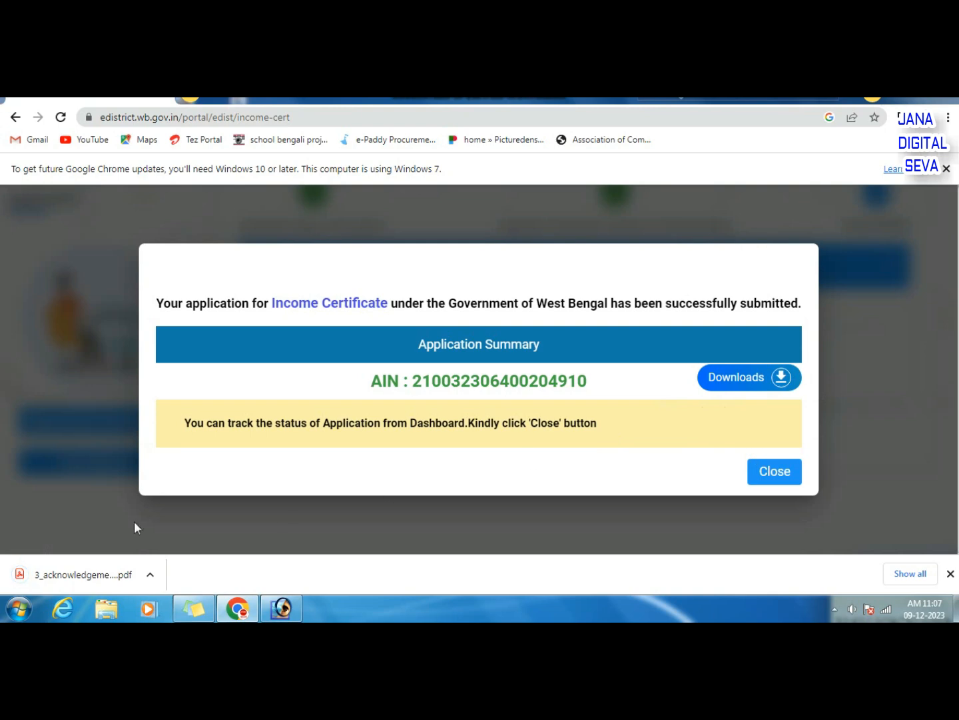
left_click(771, 472)
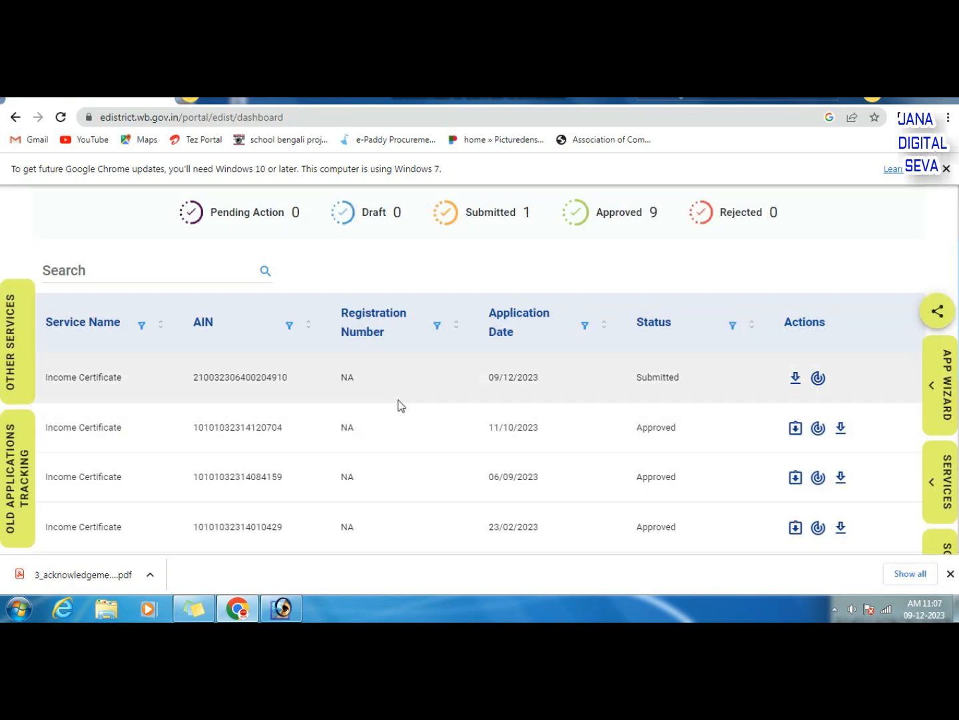
Step: Check Track Case Status on the new dashboard row, then open the downloaded acknowledgement PDF
left_click(817, 380)
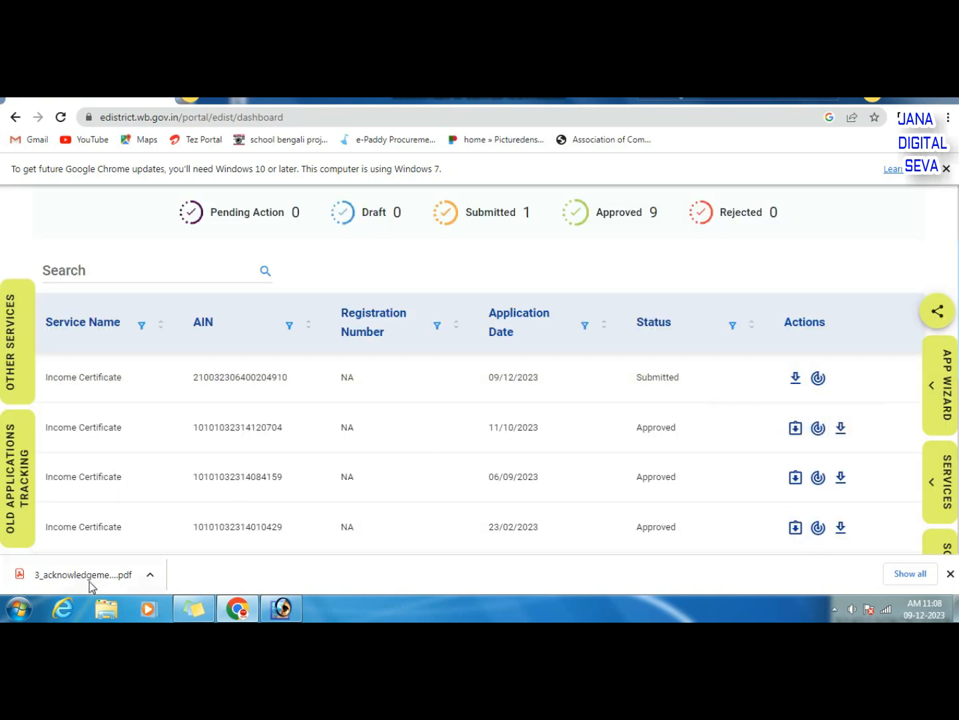
left_click(87, 577)
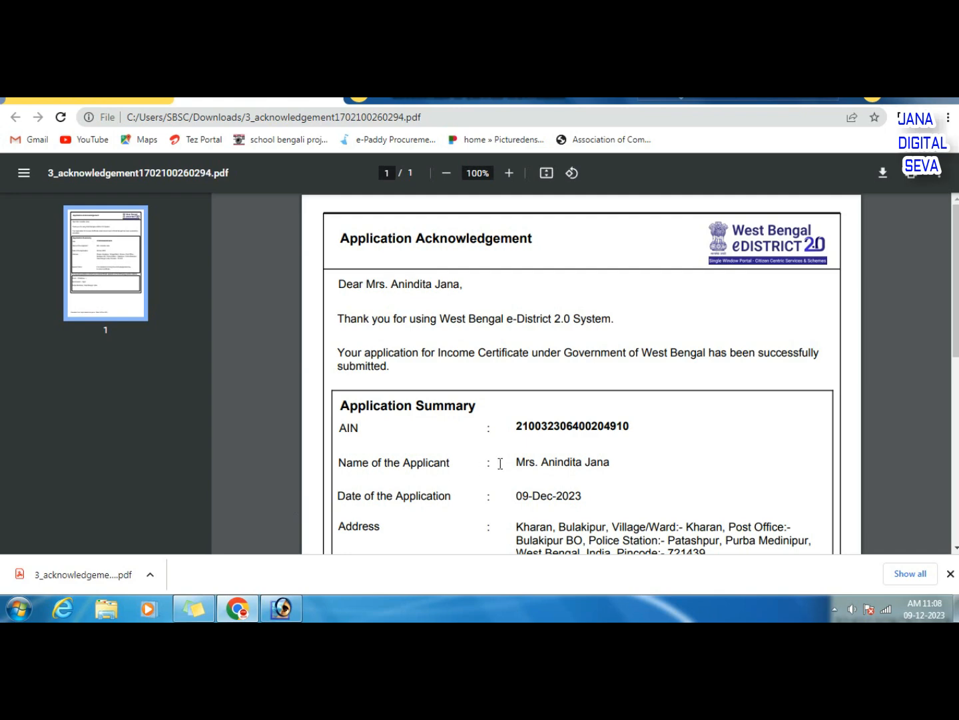
Step: Read through the acknowledgement PDF, then return to the eDistrict portal's Home page
scroll(736, 449, "down", 2)
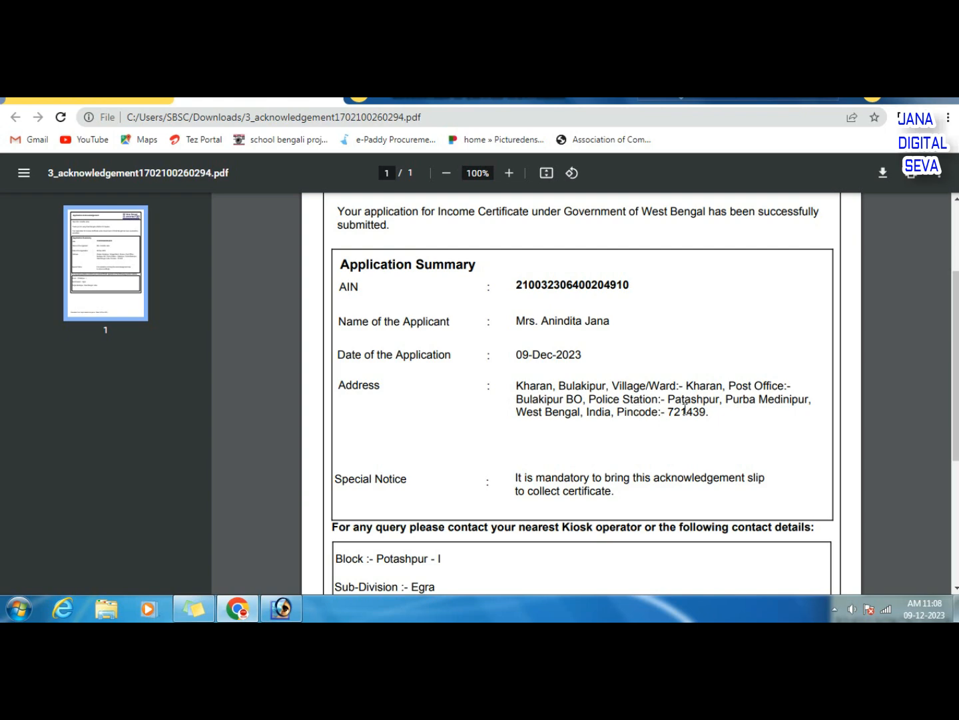
scroll(628, 466, "down", 4)
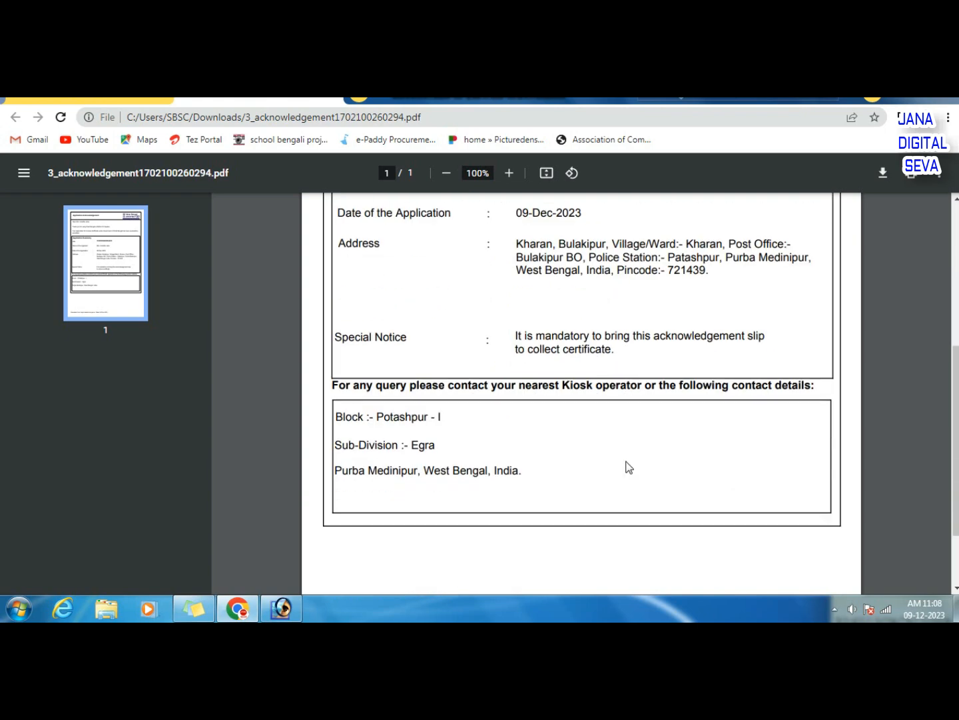
scroll(642, 465, "up", 2)
scroll(650, 472, "up", 4)
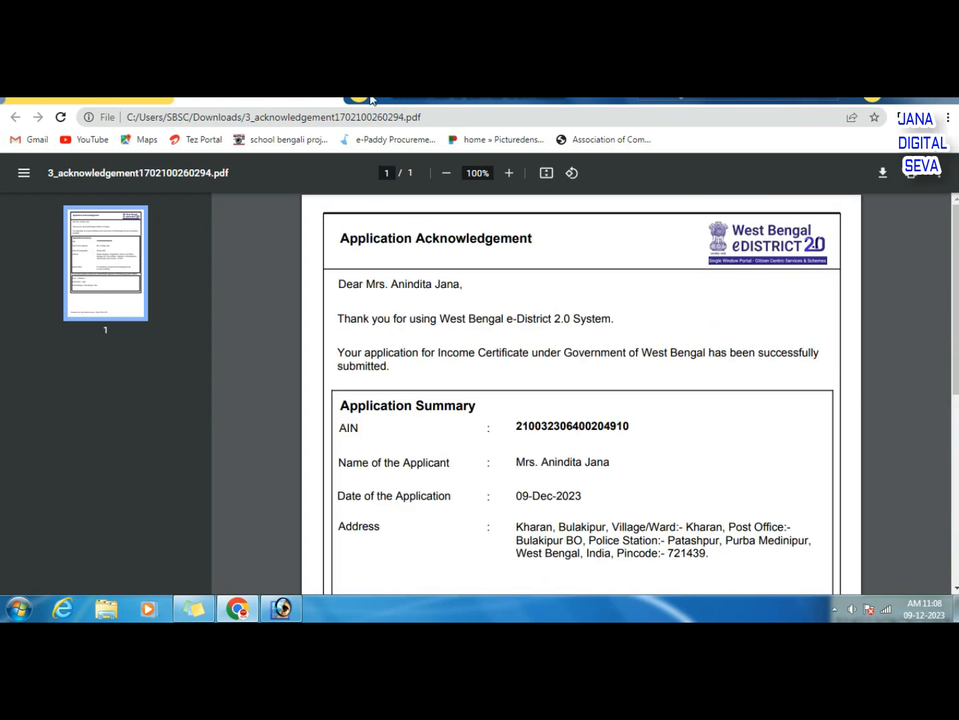
left_click(337, 99)
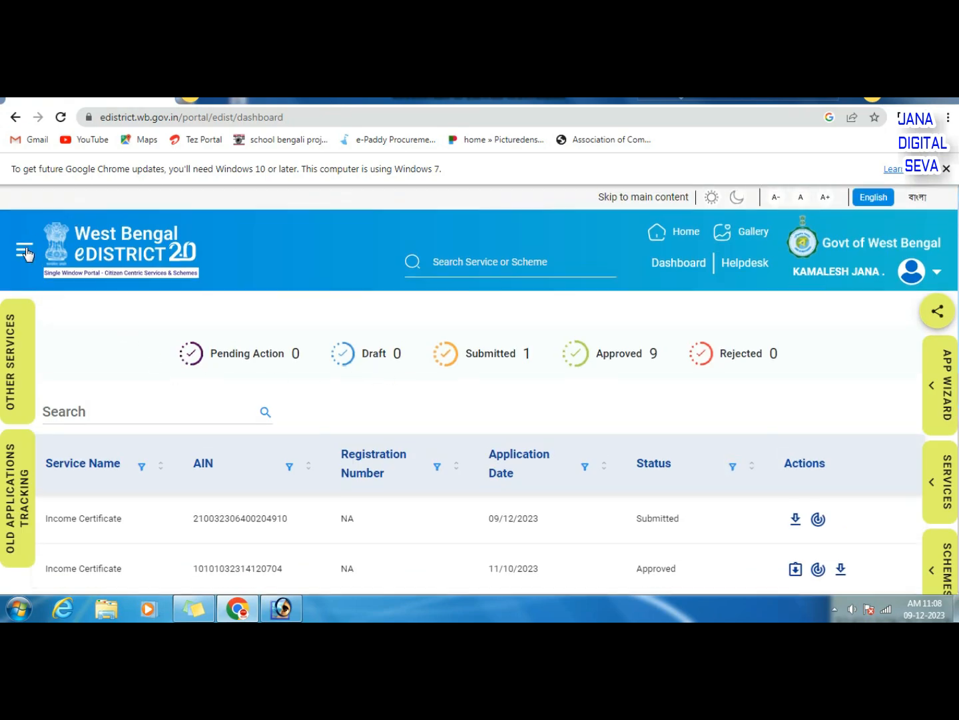
left_click(28, 251)
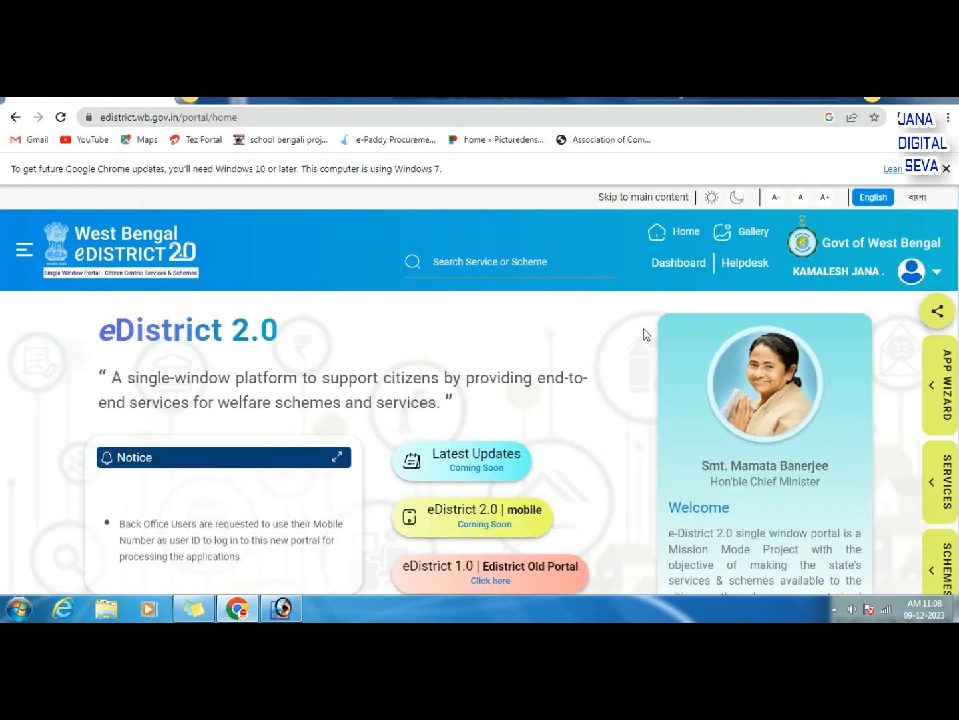